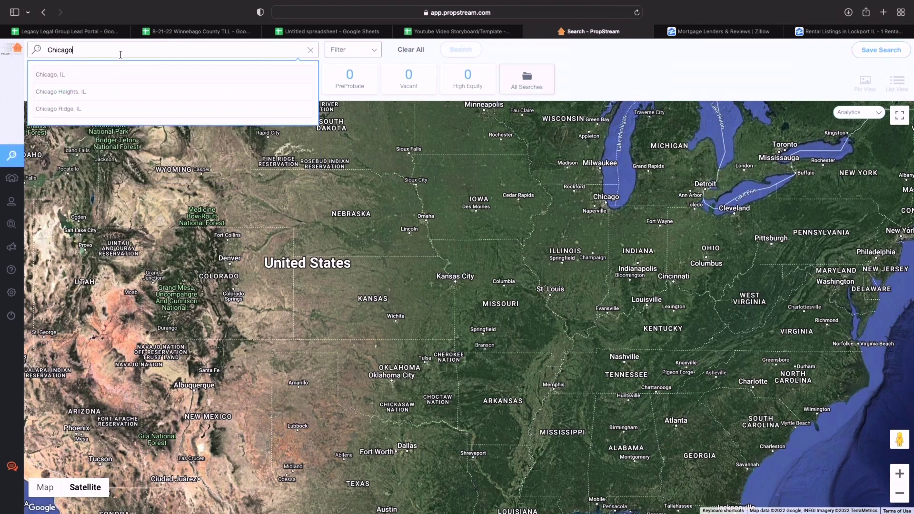
Step: Search for properties in Chicago, IL and filter them with the Pre-Foreclosures quick list
{"action": "left_click", "coordinate": [65, 77]}
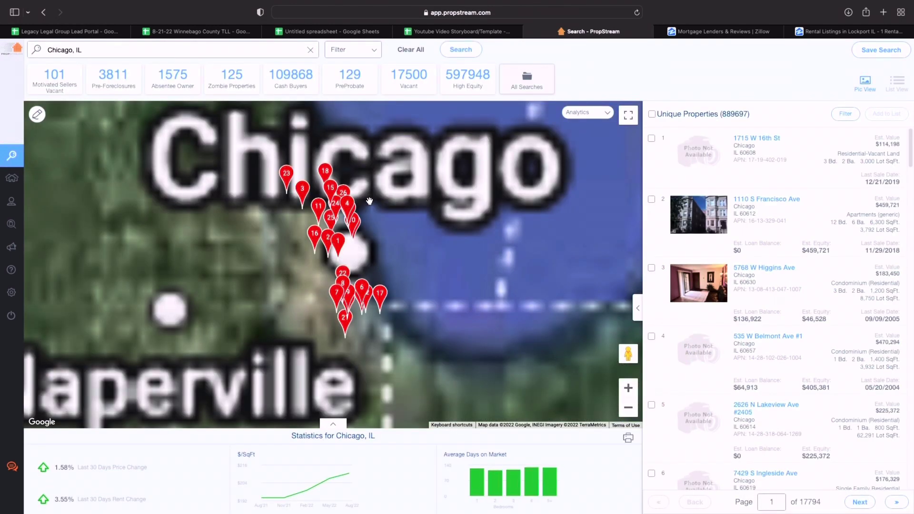
{"action": "scroll", "coordinate": [285, 247], "scroll_direction": "down", "scroll_amount": 2}
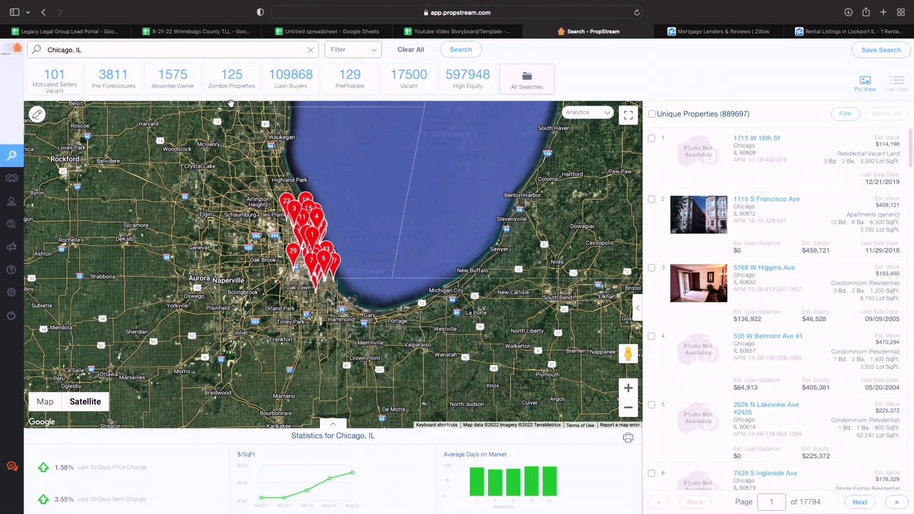
{"action": "left_click", "coordinate": [350, 53]}
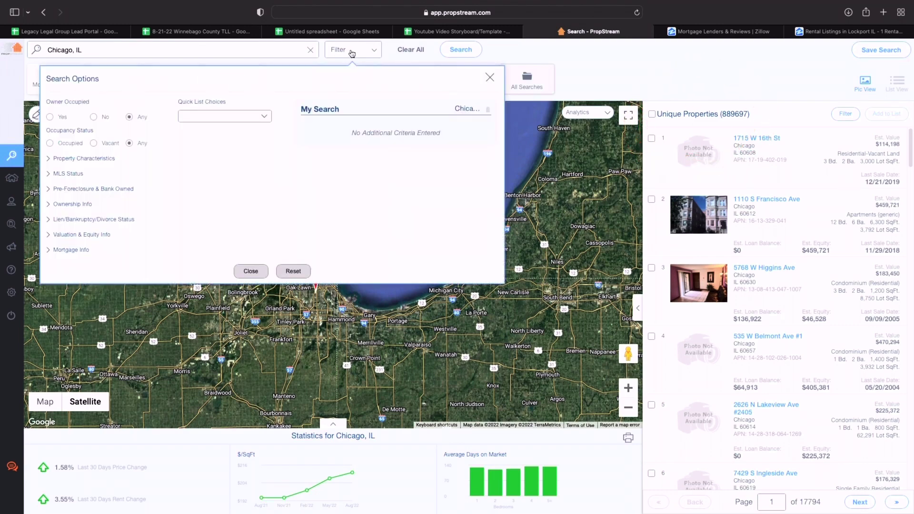
{"action": "left_click", "coordinate": [243, 116]}
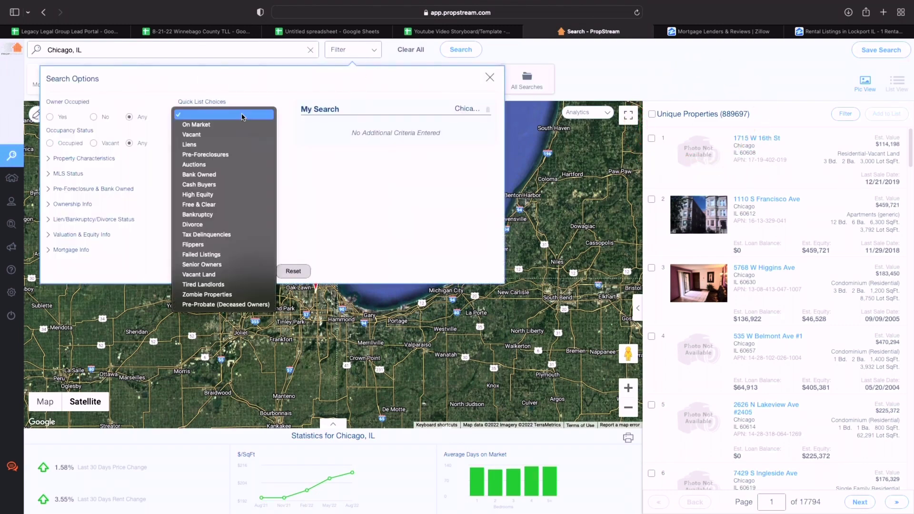
{"action": "left_click", "coordinate": [211, 154]}
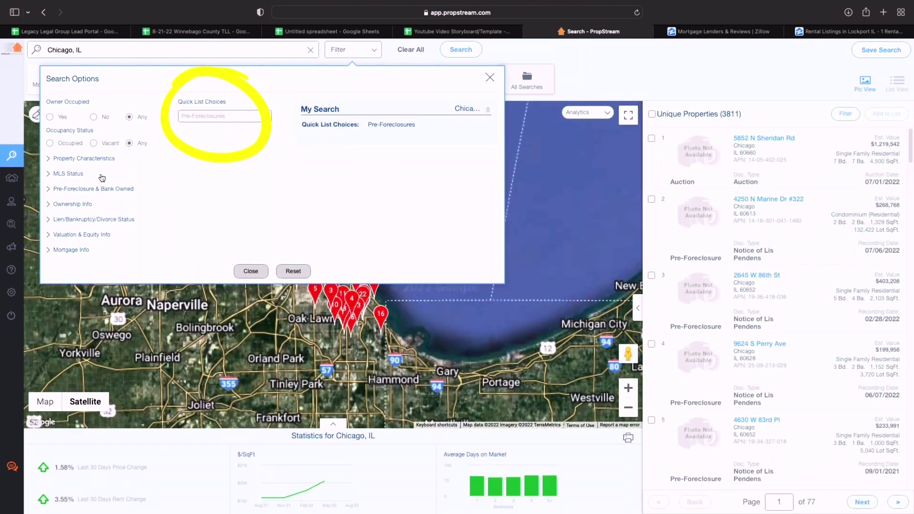
Step: Limit the property classification to Residential and the property types to Single Family, Condo/Townhouse, Multi-Family 2-4 and Multi-Family 5+
{"action": "left_click", "coordinate": [79, 160]}
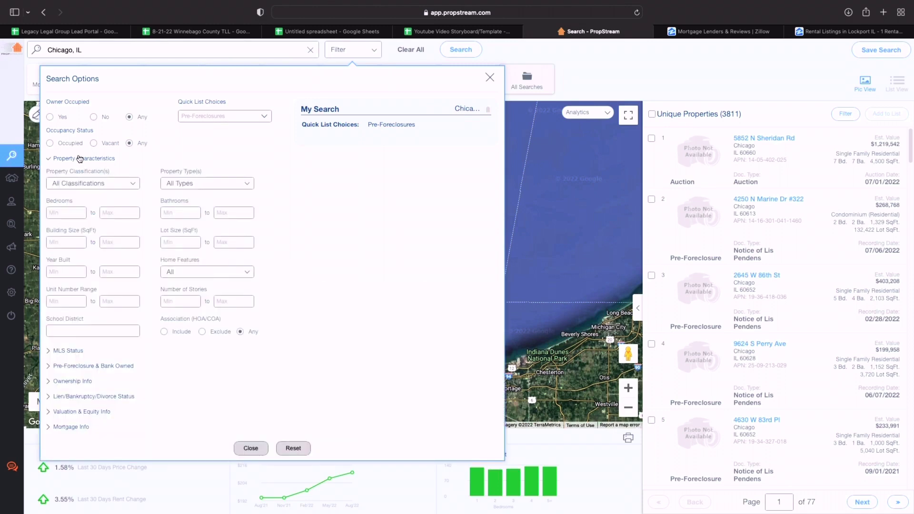
{"action": "left_click", "coordinate": [92, 182]}
{"action": "left_click", "coordinate": [105, 203]}
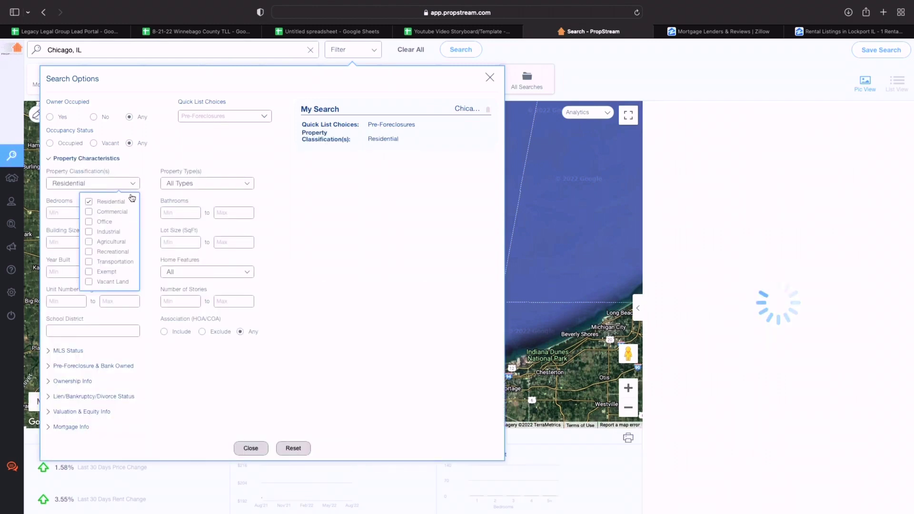
{"action": "left_click", "coordinate": [204, 183]}
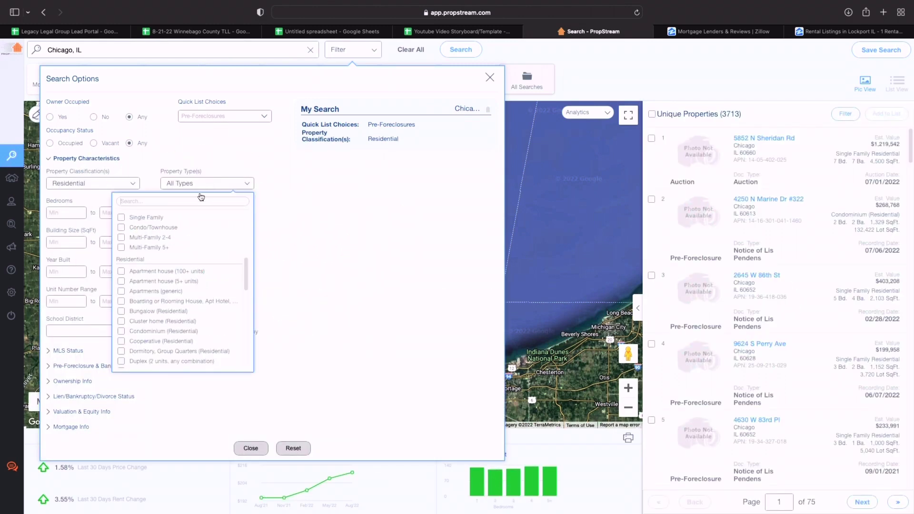
{"action": "left_click", "coordinate": [151, 218]}
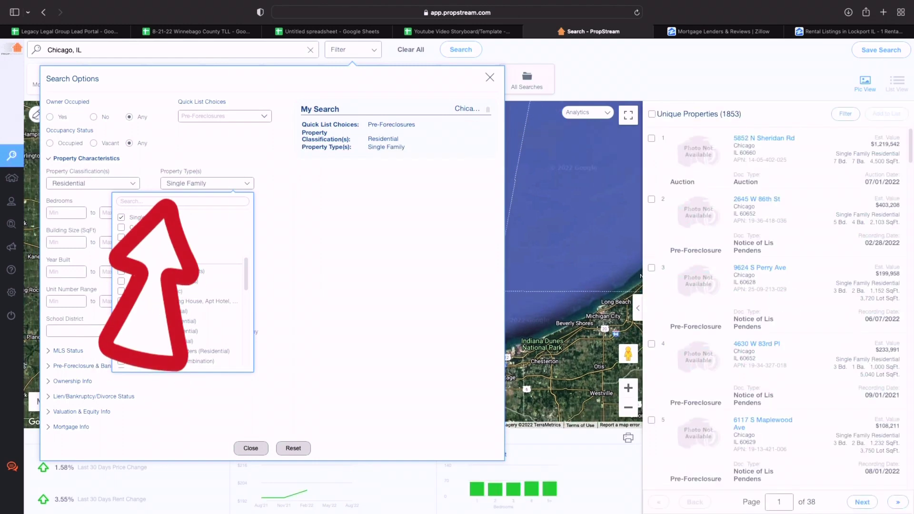
{"action": "left_click", "coordinate": [139, 227]}
{"action": "left_click", "coordinate": [137, 238]}
{"action": "left_click", "coordinate": [142, 248]}
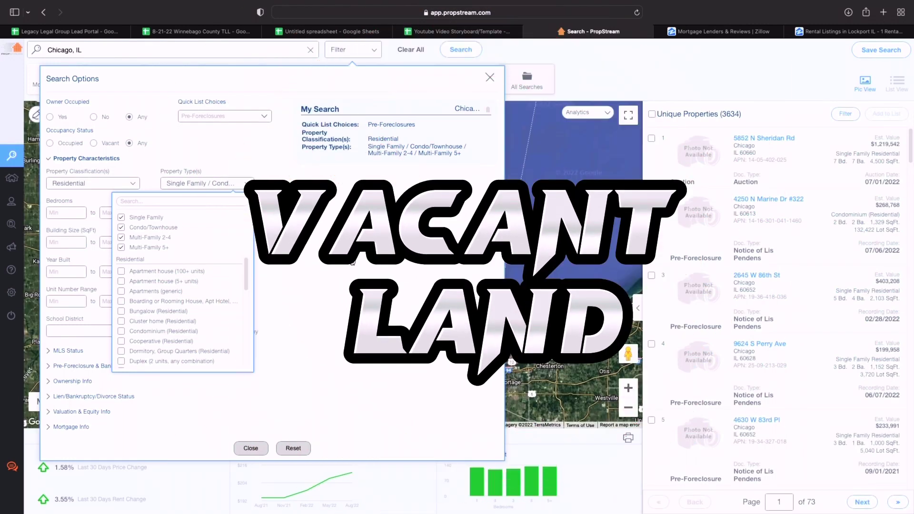
{"action": "left_click", "coordinate": [352, 262]}
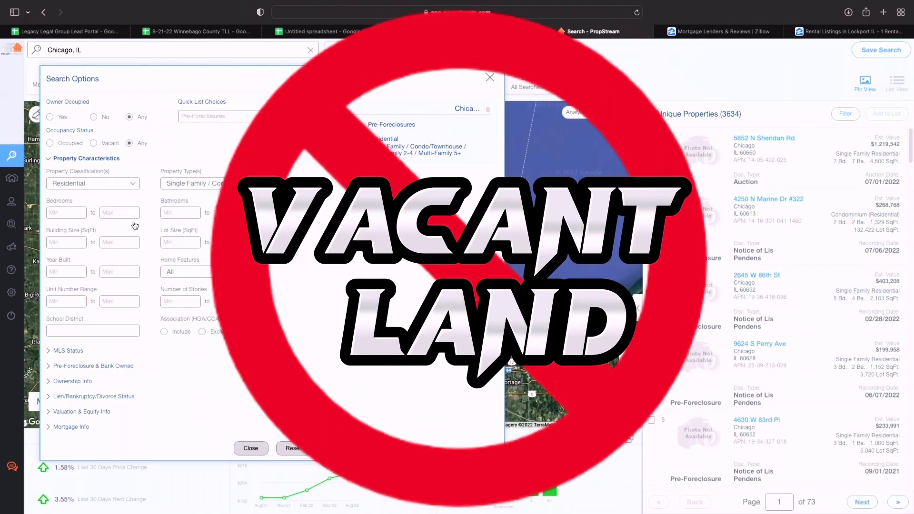
{"action": "left_click", "coordinate": [85, 159]}
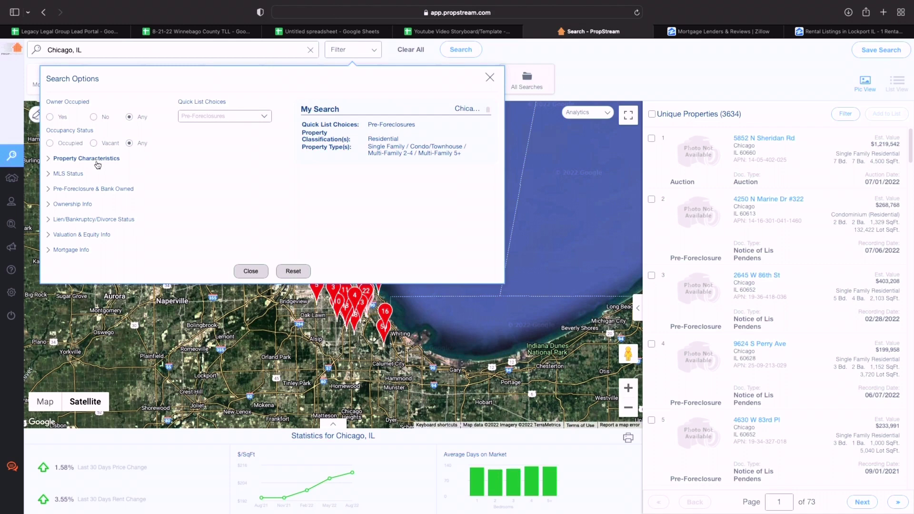
Step: In the MLS Status criteria, set On Market to No and the MLS status to Never Listed
{"action": "left_click", "coordinate": [69, 174]}
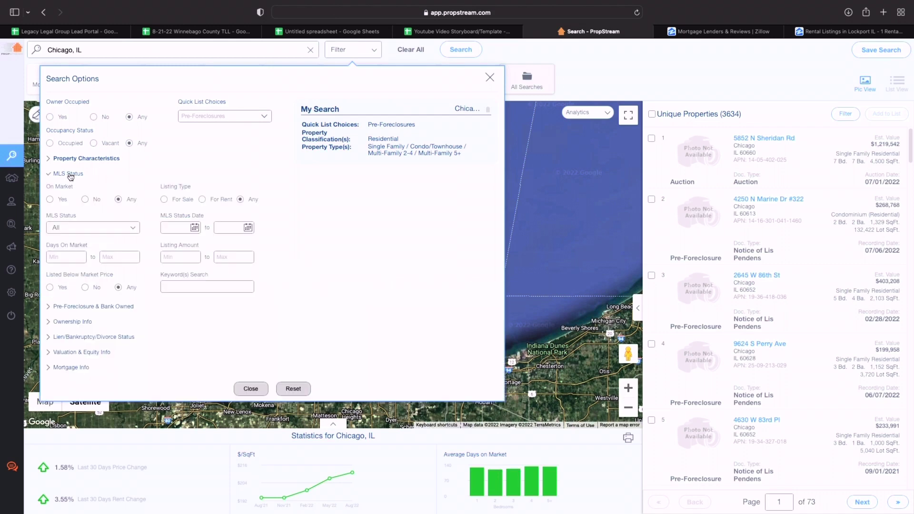
{"action": "left_click", "coordinate": [85, 199]}
{"action": "left_click", "coordinate": [103, 227]}
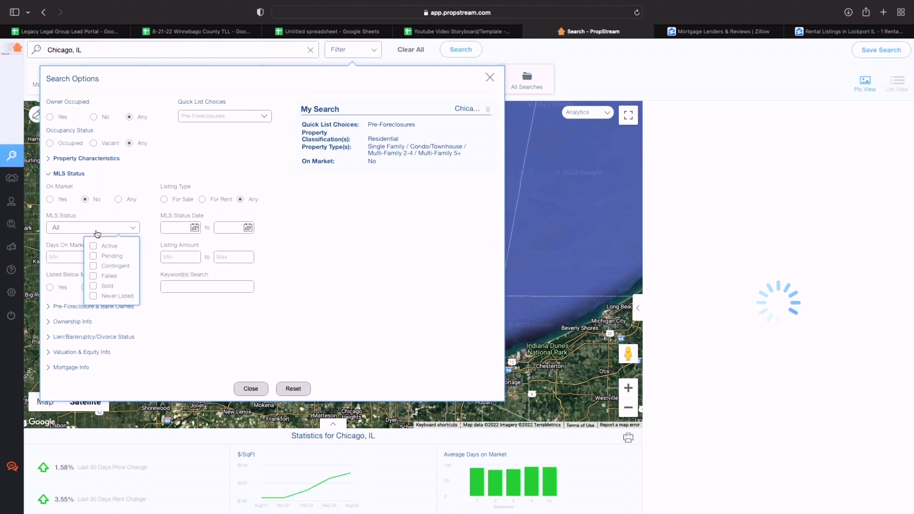
{"action": "left_click", "coordinate": [92, 296]}
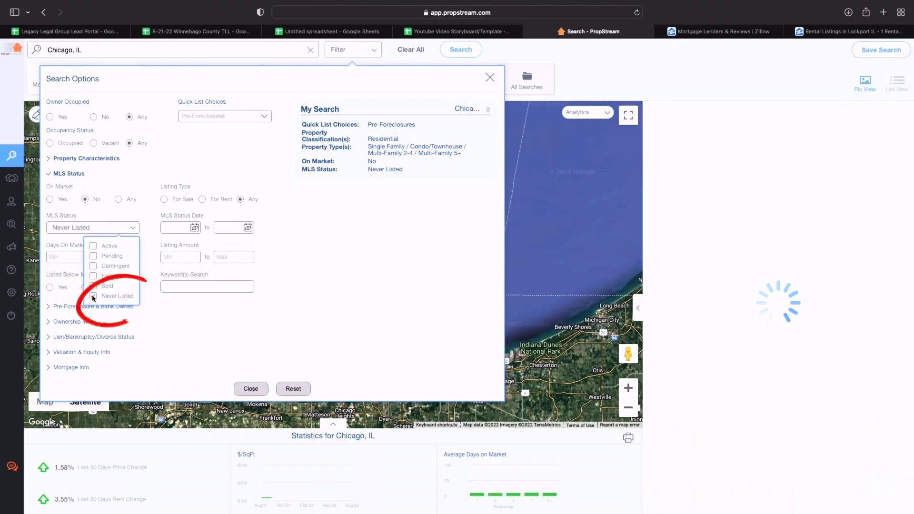
{"action": "left_click", "coordinate": [125, 181]}
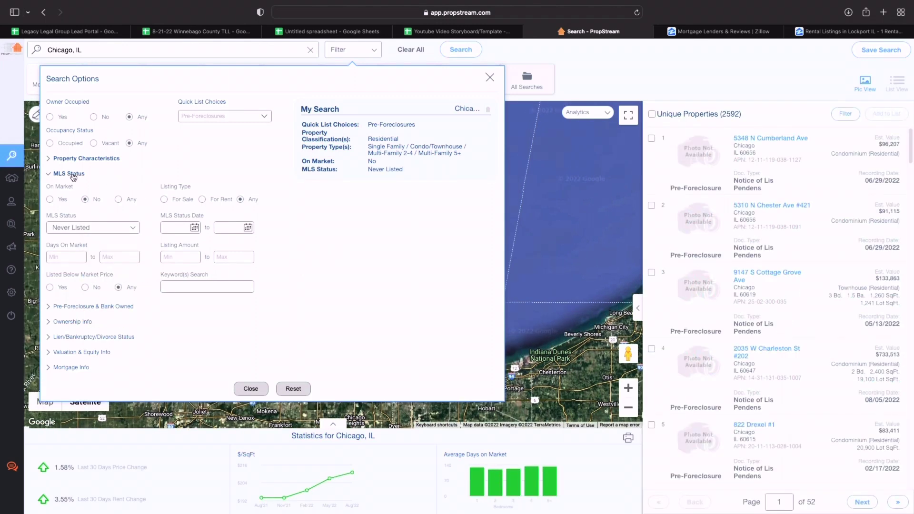
{"action": "left_click", "coordinate": [74, 175]}
Step: Restrict the pre-foreclosure status to Notice of Default / Lis Pendens
{"action": "left_click", "coordinate": [93, 189]}
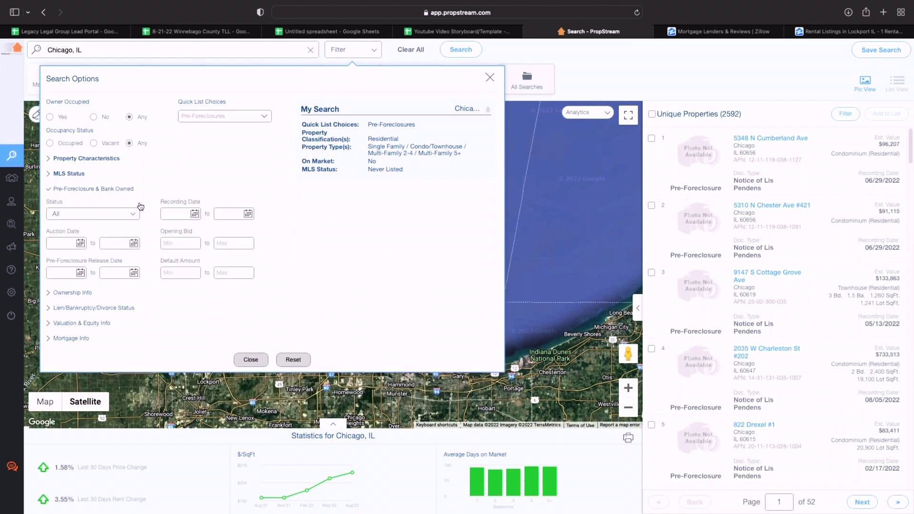
{"action": "scroll", "coordinate": [771, 260], "scroll_direction": "down", "scroll_amount": 10}
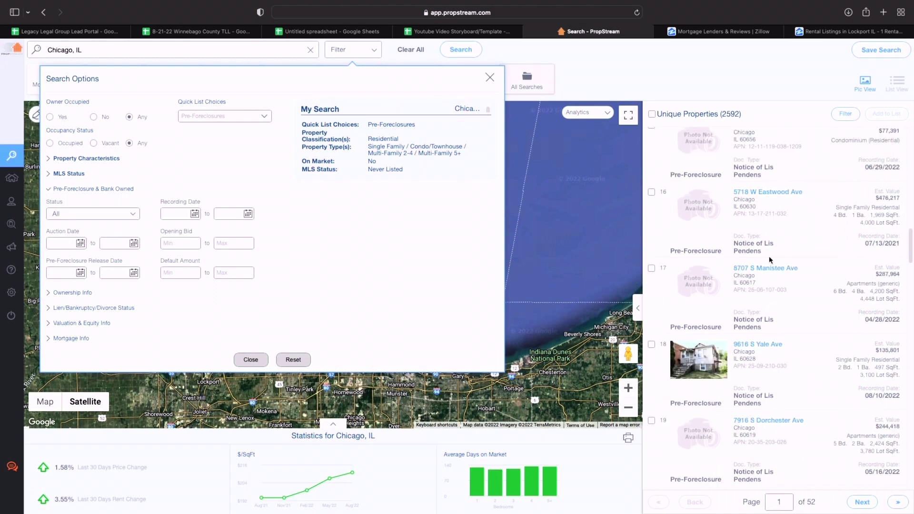
{"action": "scroll", "coordinate": [770, 260], "scroll_direction": "down", "scroll_amount": 5}
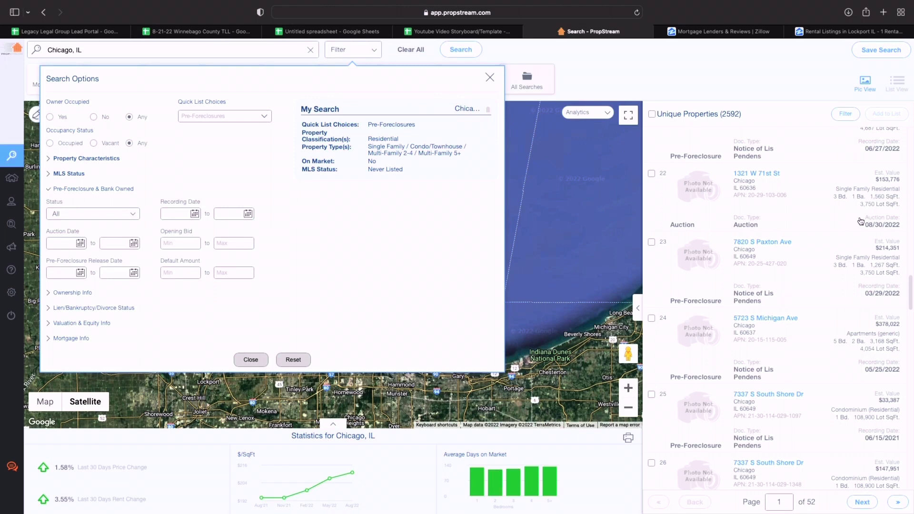
{"action": "left_click", "coordinate": [100, 218]}
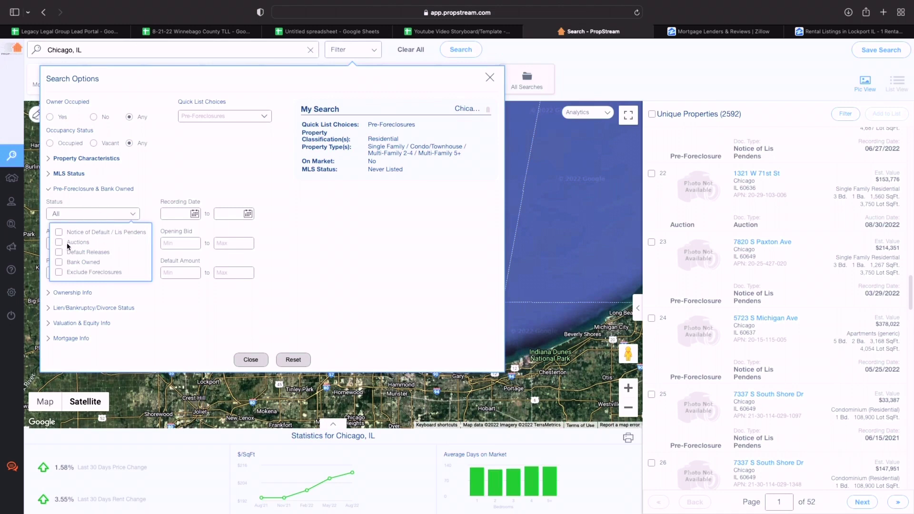
{"action": "left_click", "coordinate": [88, 233]}
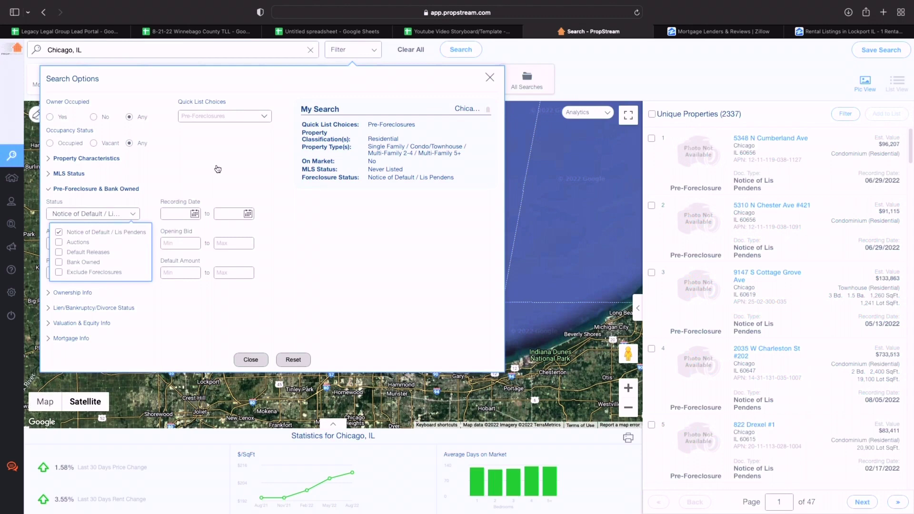
Step: Set the start of the foreclosure recording date range to 06/01/22
{"action": "left_click", "coordinate": [187, 210]}
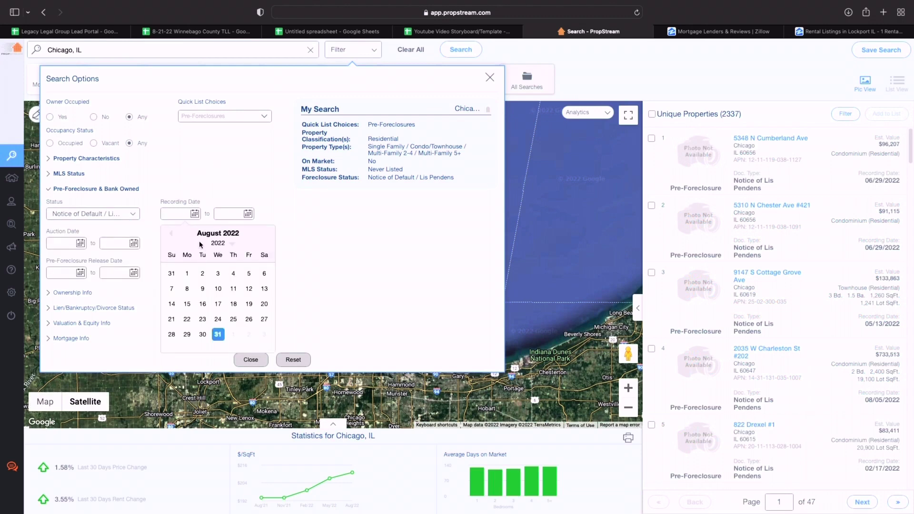
{"action": "left_click", "coordinate": [171, 233]}
{"action": "left_click", "coordinate": [171, 234]}
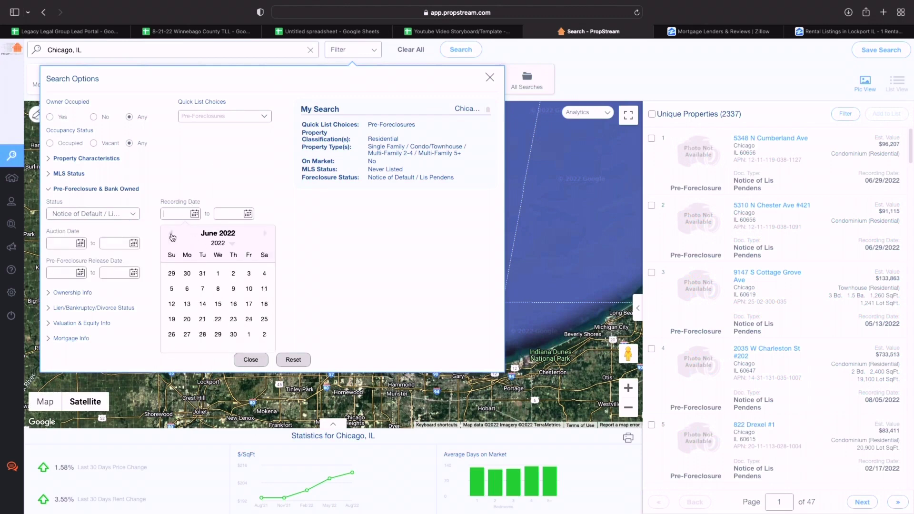
{"action": "left_click", "coordinate": [217, 273]}
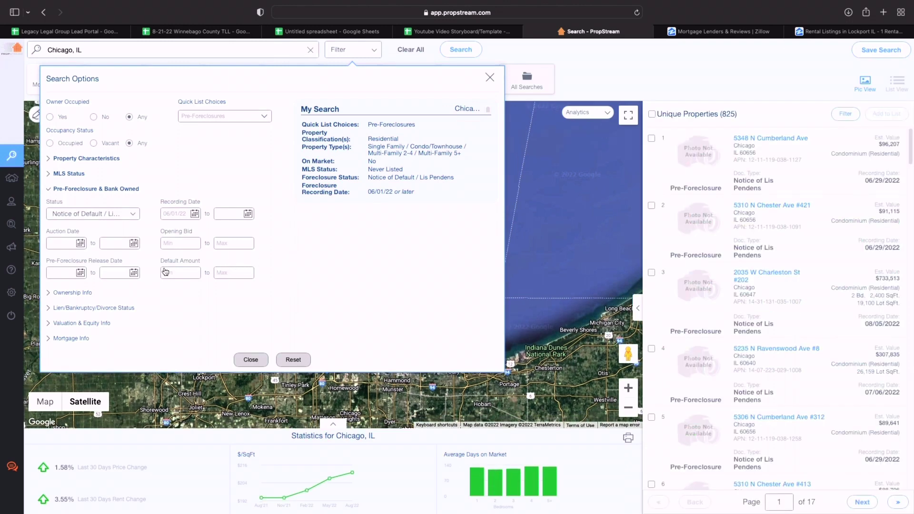
Step: In the ownership criteria, set the minimum years of ownership to 3 and the maximum number of properties owned to 3
{"action": "left_click", "coordinate": [84, 292]}
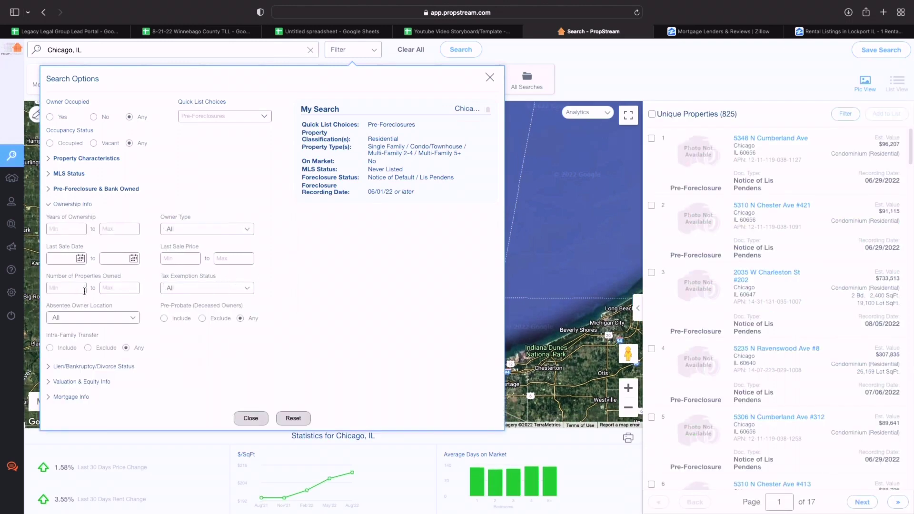
{"action": "left_click", "coordinate": [66, 229]}
{"action": "type", "text": "3"}
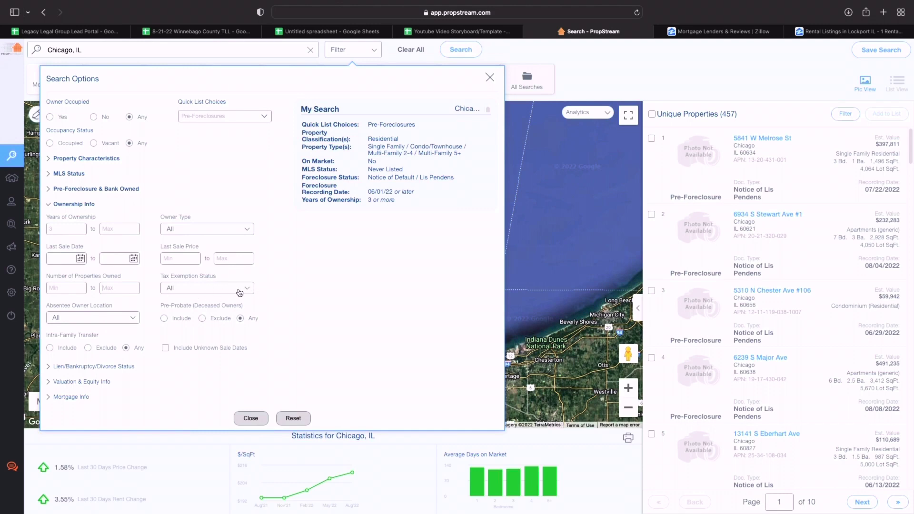
{"action": "type", "text": "3"}
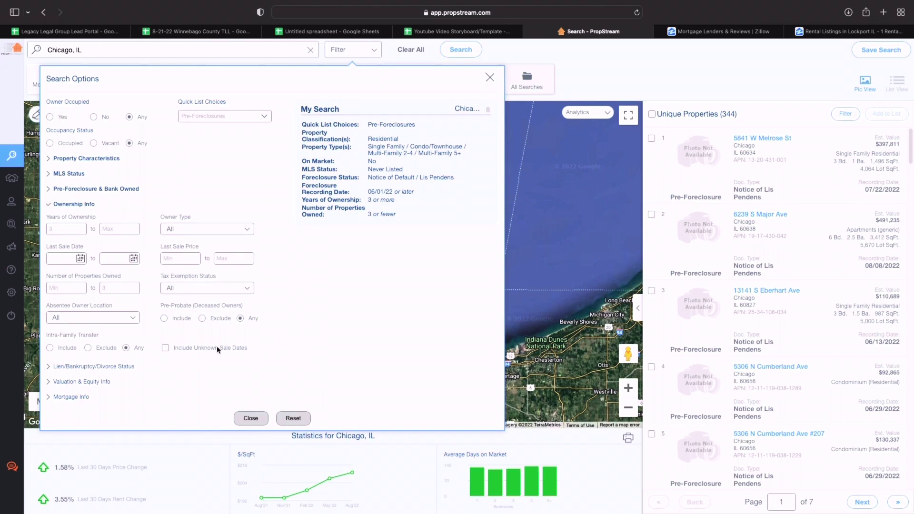
Step: Set the minimum estimated equity to 50% in the valuation criteria and close the search options
{"action": "left_click", "coordinate": [81, 382]}
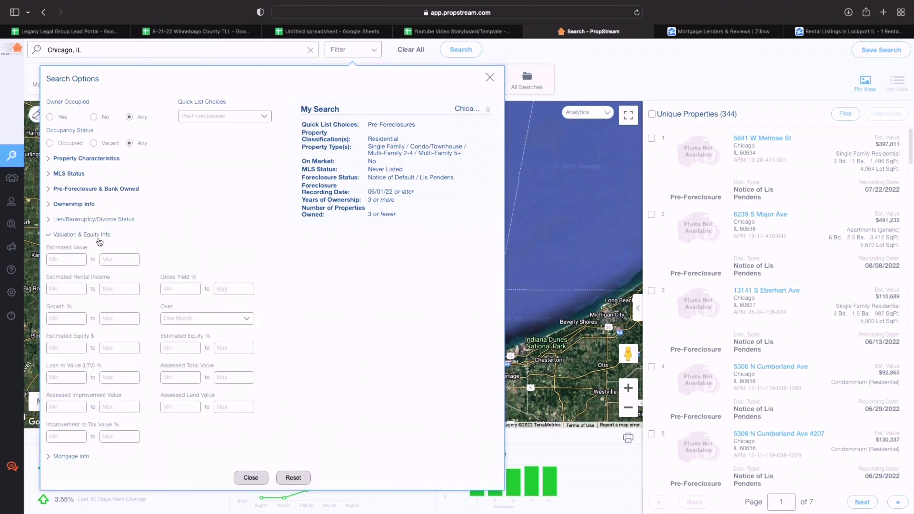
{"action": "left_click", "coordinate": [185, 349]}
{"action": "type", "text": "50"}
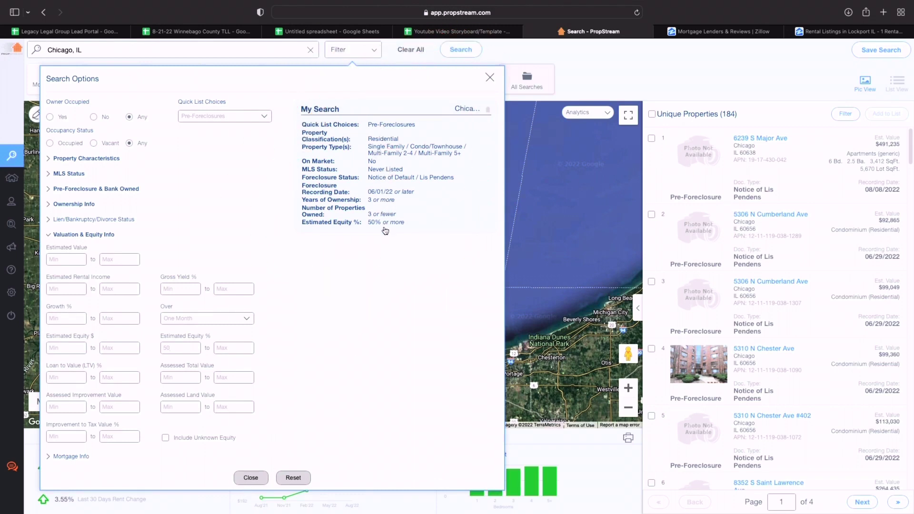
{"action": "left_click", "coordinate": [251, 477]}
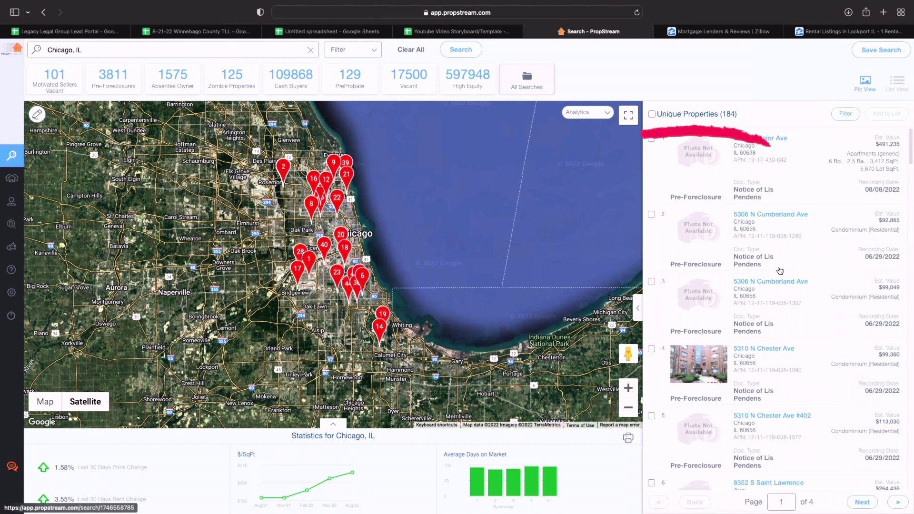
Step: Examine the detail records of the third, fourth and fifth properties in the results, closing each one
{"action": "left_click", "coordinate": [774, 282]}
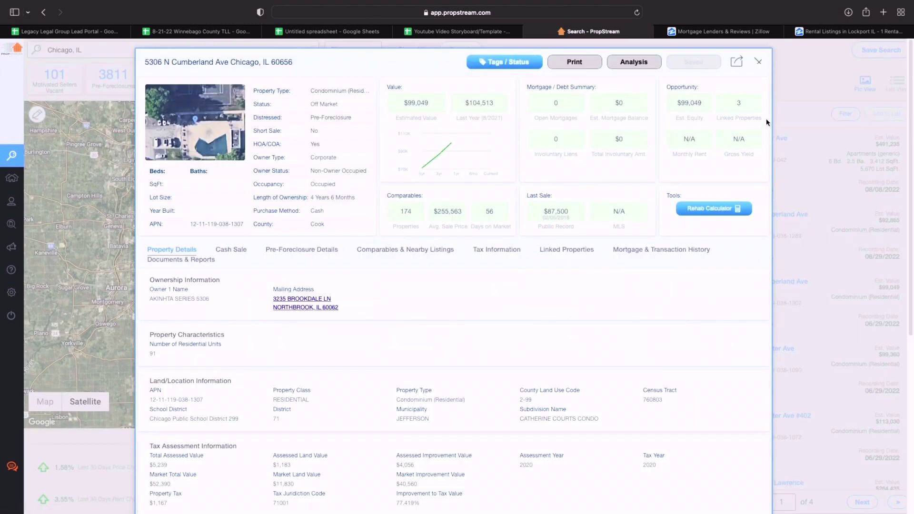
{"action": "left_click", "coordinate": [758, 67]}
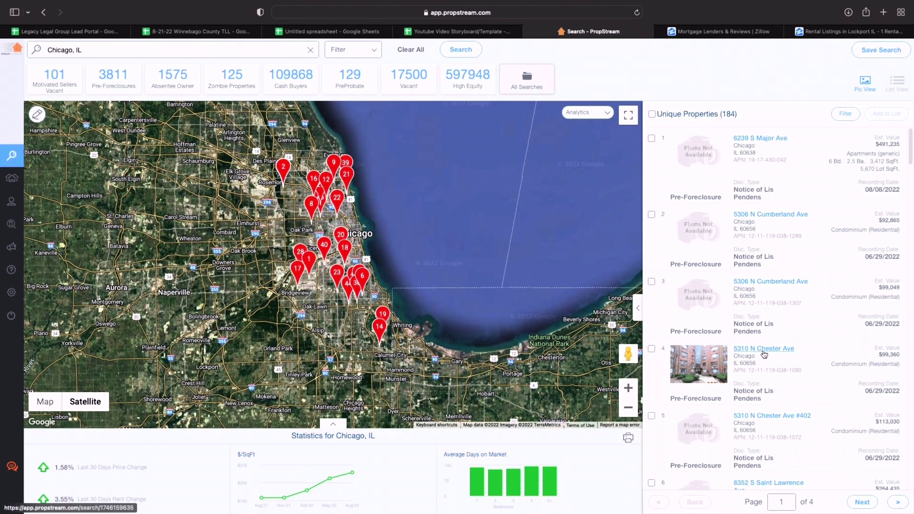
{"action": "left_click", "coordinate": [763, 352]}
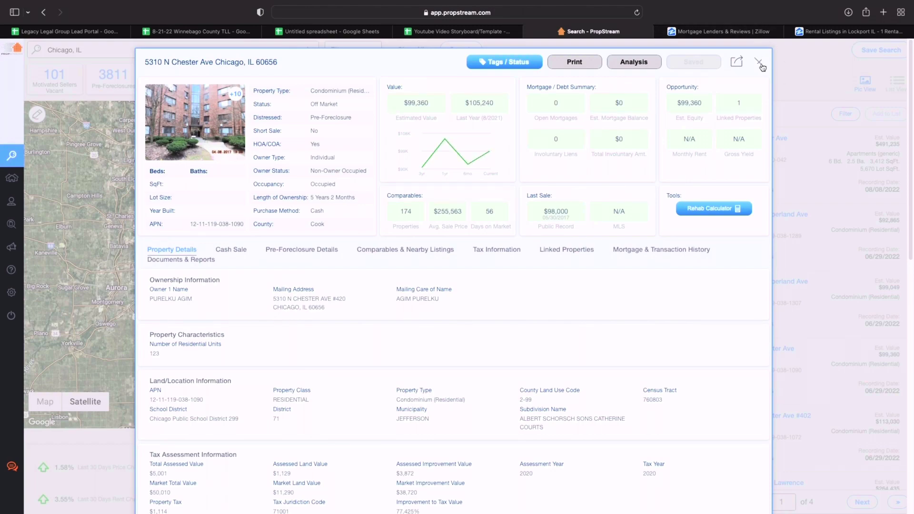
{"action": "left_click", "coordinate": [760, 65]}
{"action": "left_click", "coordinate": [783, 412]}
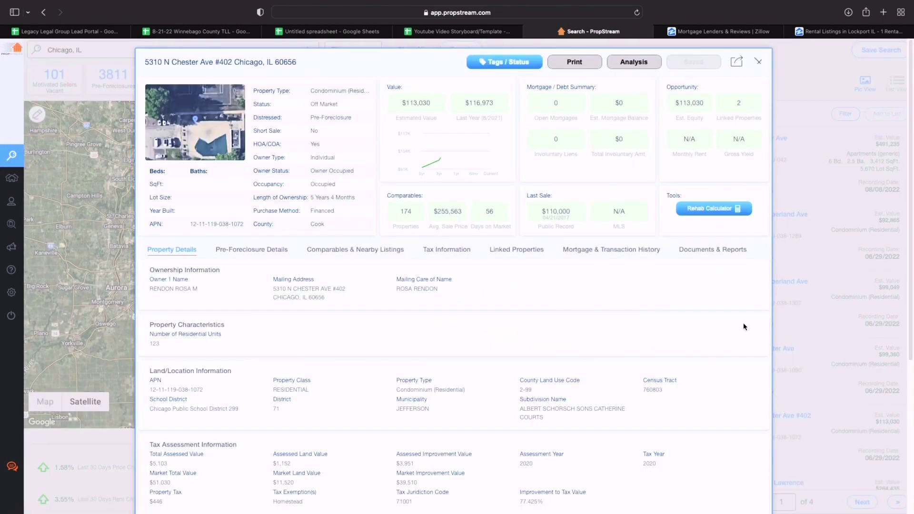
{"action": "left_click", "coordinate": [758, 62]}
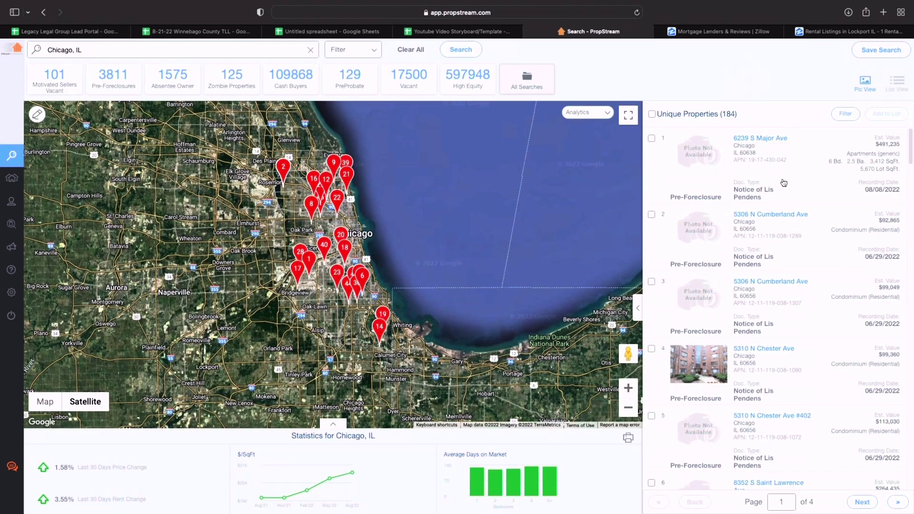
Step: Examine the first property's detail record and its pre-foreclosure details, and close the record
{"action": "left_click", "coordinate": [759, 138]}
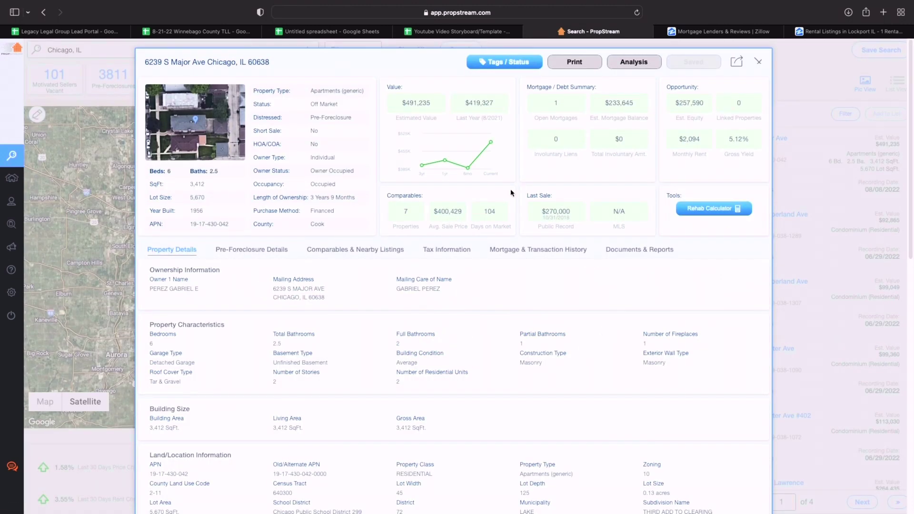
{"action": "left_click", "coordinate": [266, 251]}
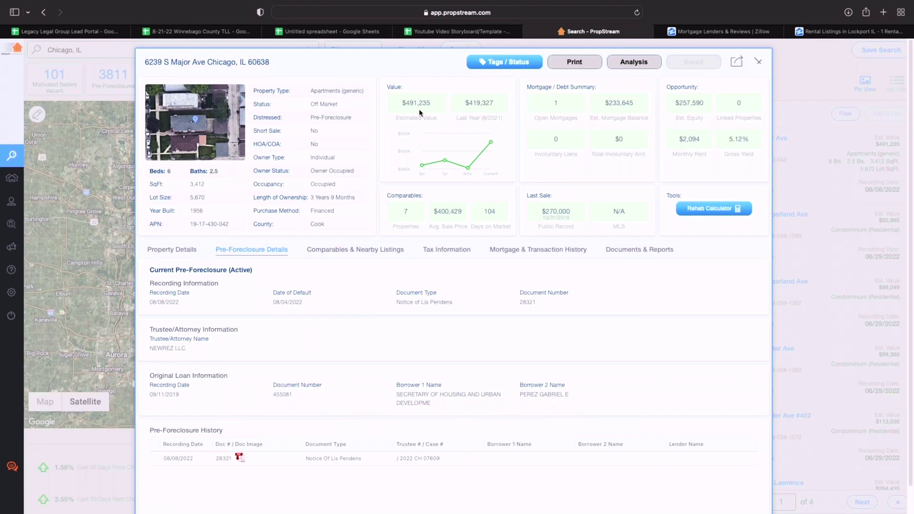
{"action": "mouse_move", "coordinate": [427, 165]}
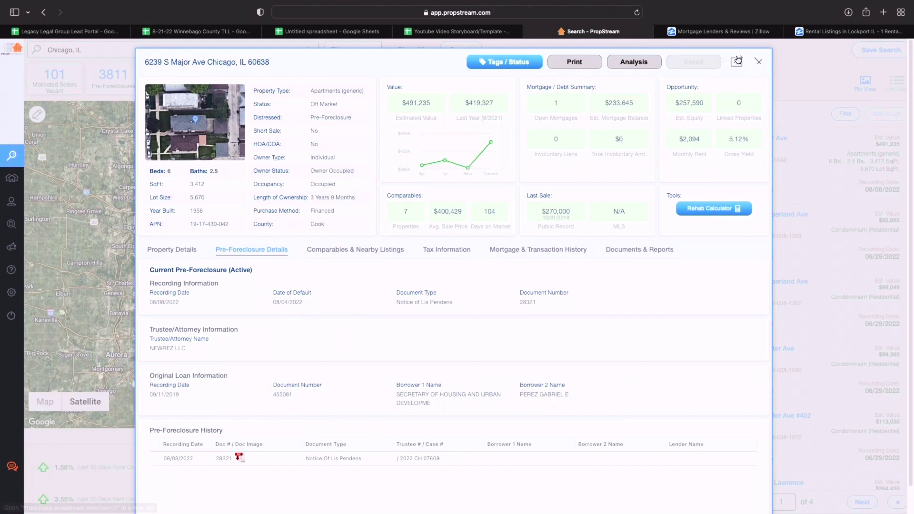
{"action": "left_click", "coordinate": [758, 63]}
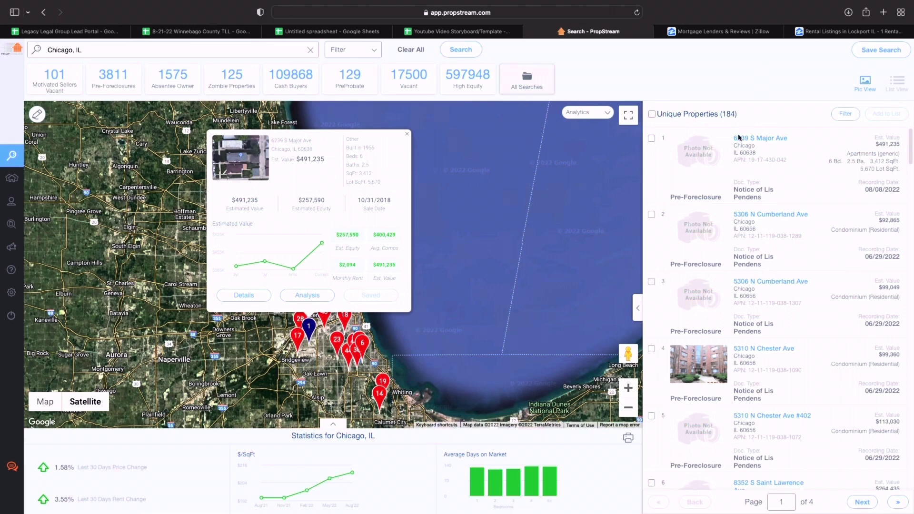
Step: Save all properties in the search results to a new marketing list named "Chicago PFC 8/30/22"
{"action": "left_click", "coordinate": [652, 114]}
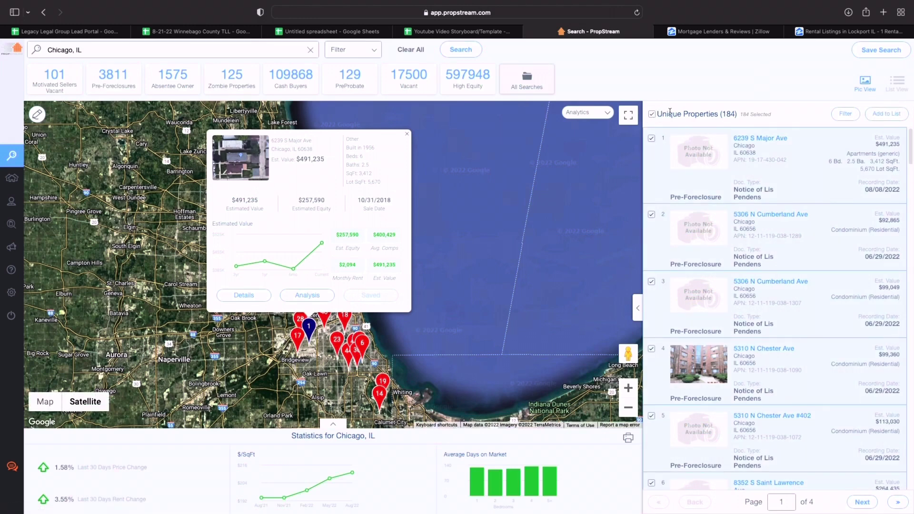
{"action": "left_click", "coordinate": [898, 117]}
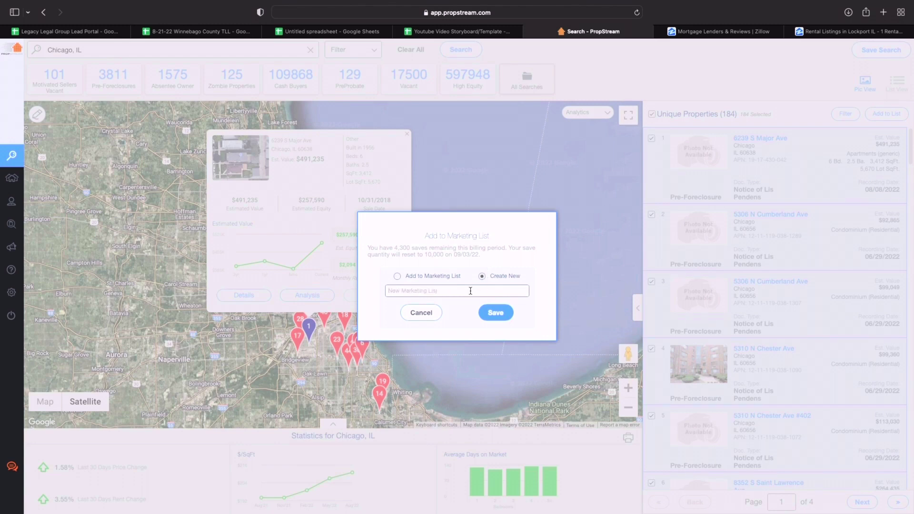
{"action": "left_click", "coordinate": [471, 291]}
{"action": "type", "text": "Chicago PFC 8/30/22"}
{"action": "left_click", "coordinate": [496, 314]}
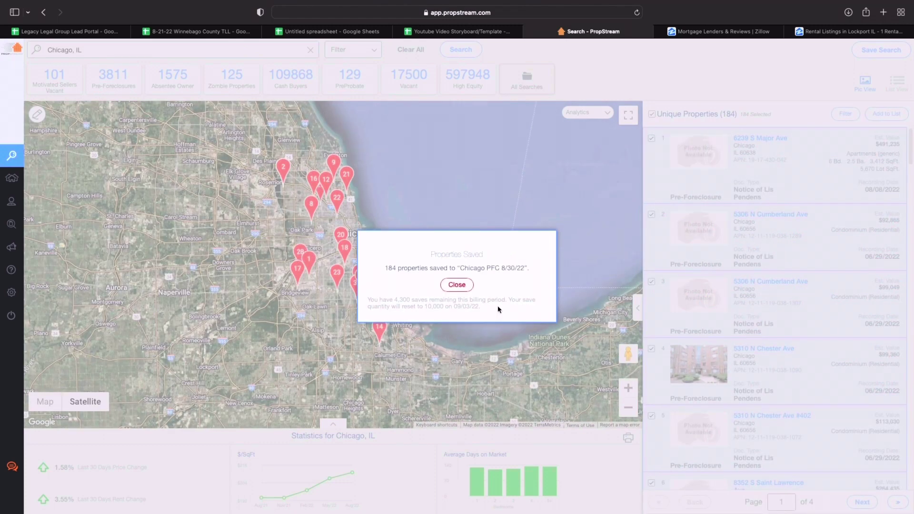
{"action": "left_click", "coordinate": [457, 285]}
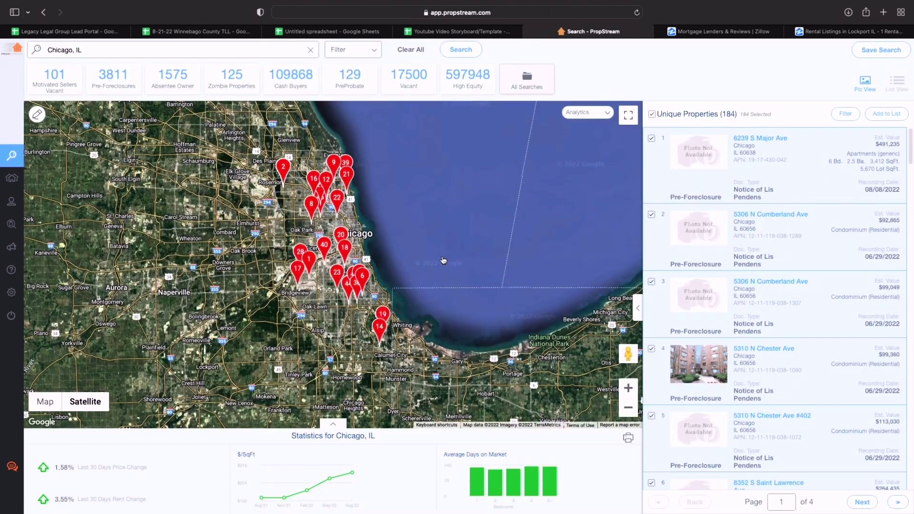
Step: Open the Chicago PFC 8/30/22 marketing list among the saved properties
{"action": "mouse_move", "coordinate": [16, 204]}
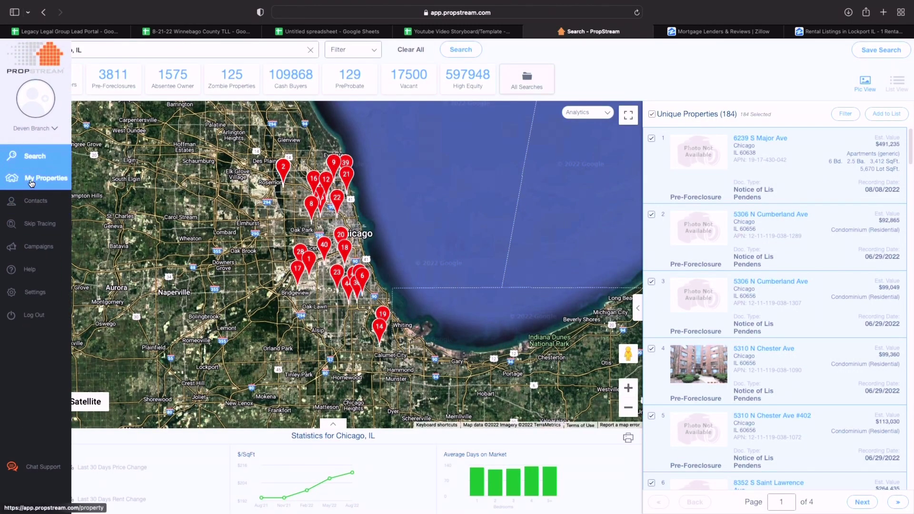
{"action": "left_click", "coordinate": [32, 184]}
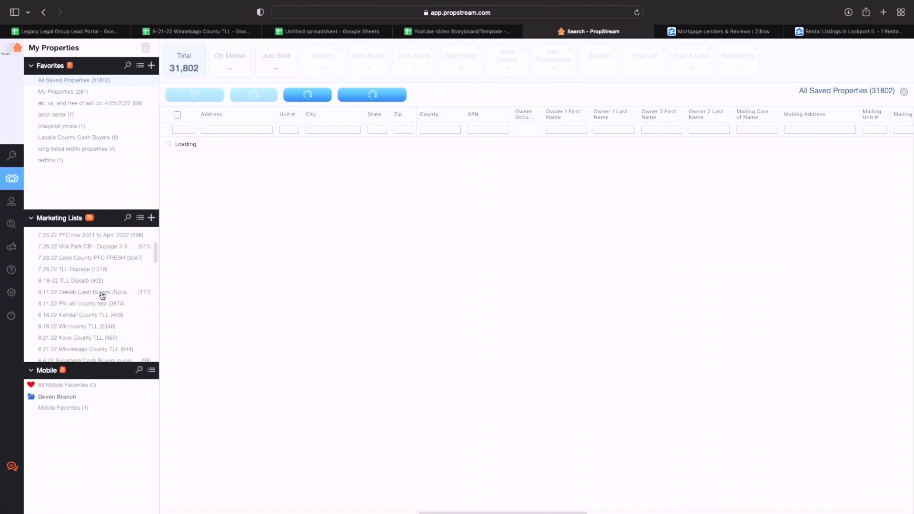
{"action": "scroll", "coordinate": [102, 296], "scroll_direction": "down", "scroll_amount": 5}
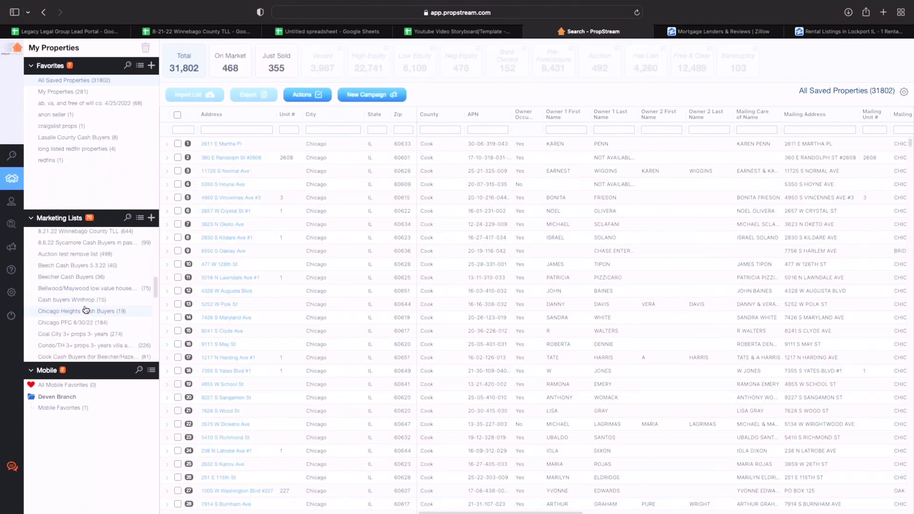
{"action": "left_click", "coordinate": [85, 323]}
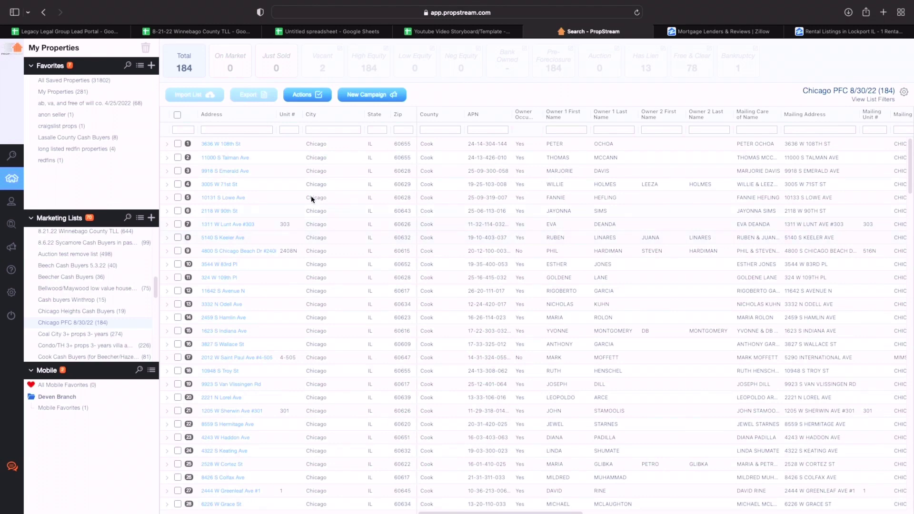
Step: Prepare a skip tracing order for all properties in the list, review its payment details, and cancel the order
{"action": "left_click", "coordinate": [178, 115]}
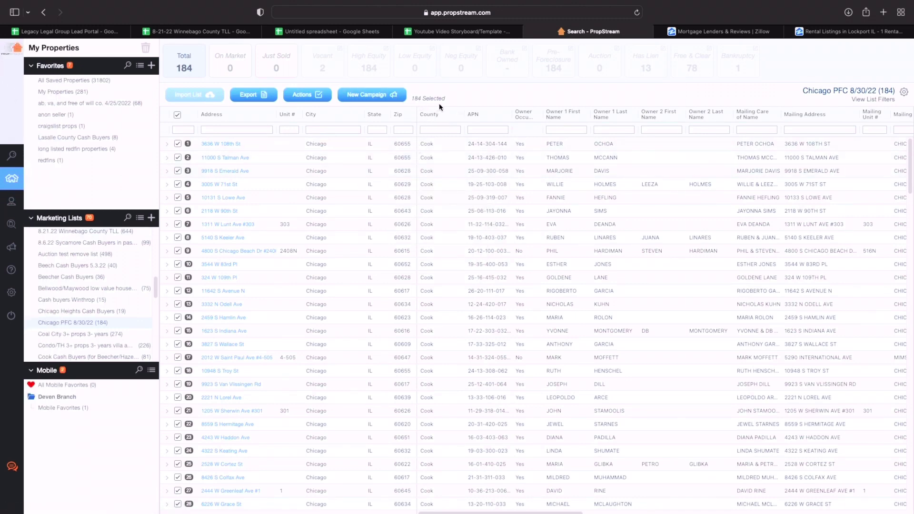
{"action": "left_click", "coordinate": [383, 97]}
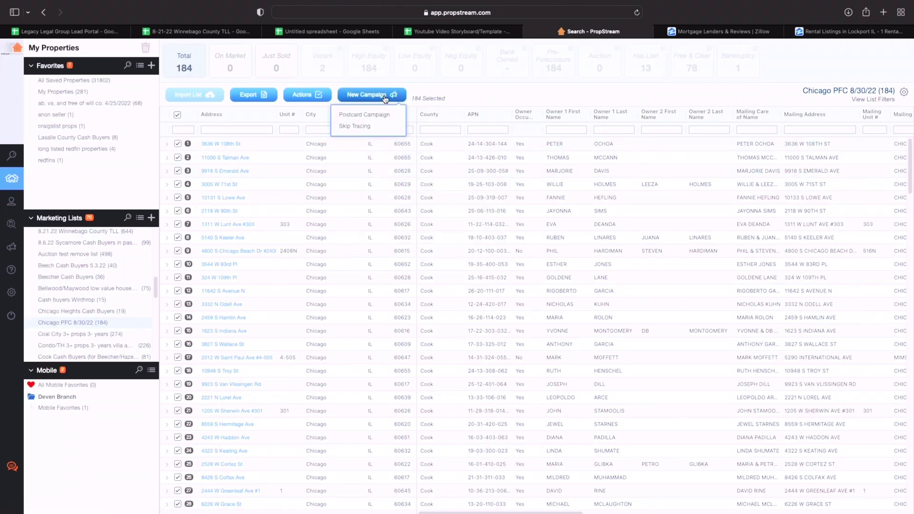
{"action": "left_click", "coordinate": [361, 125]}
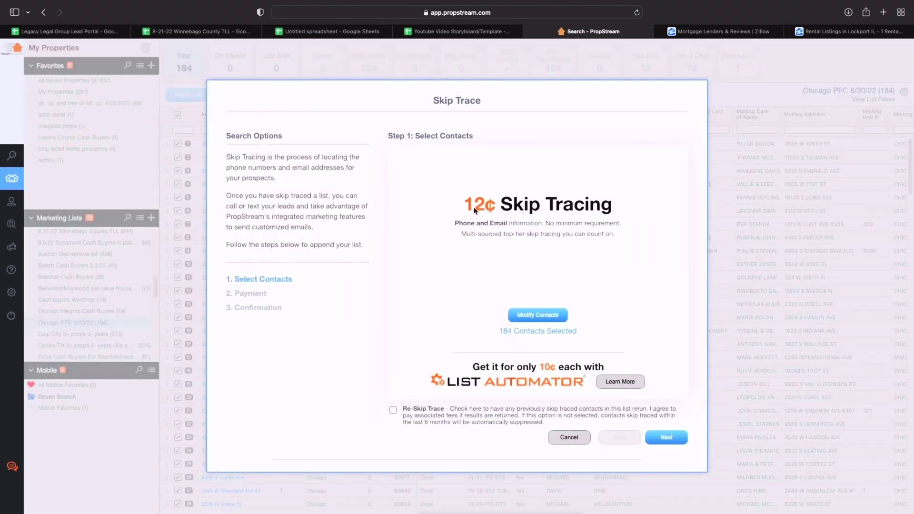
{"action": "left_click", "coordinate": [666, 438]}
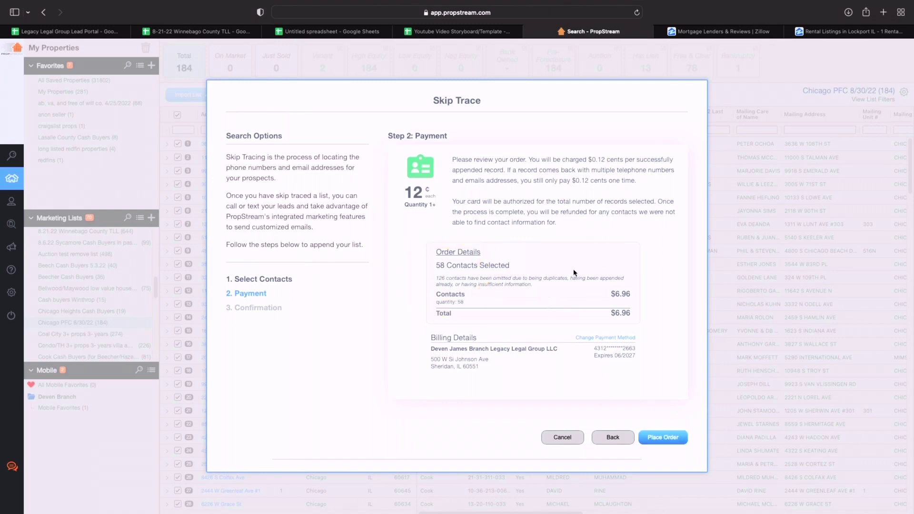
{"action": "left_click", "coordinate": [562, 437]}
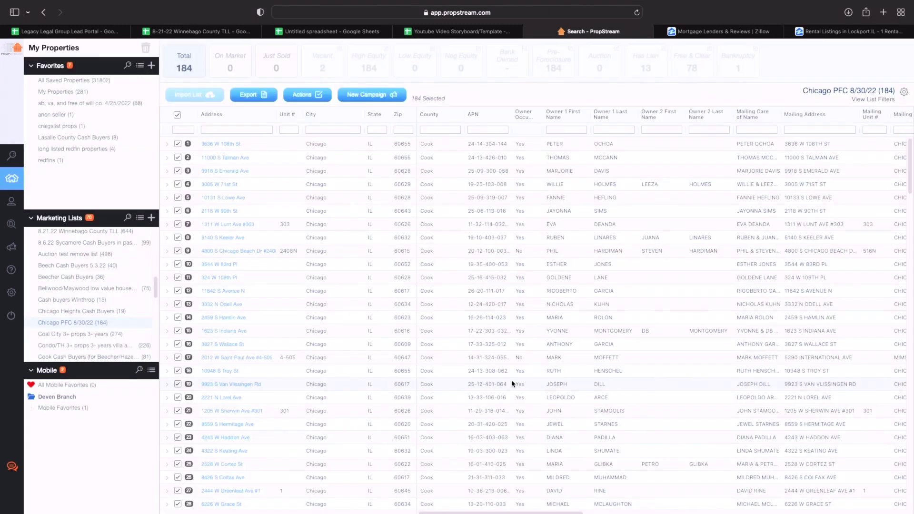
Step: Open the skip-traced contact list "Condo/TH 3+ props 3- years villa and surrounding square."
{"action": "left_click", "coordinate": [20, 208]}
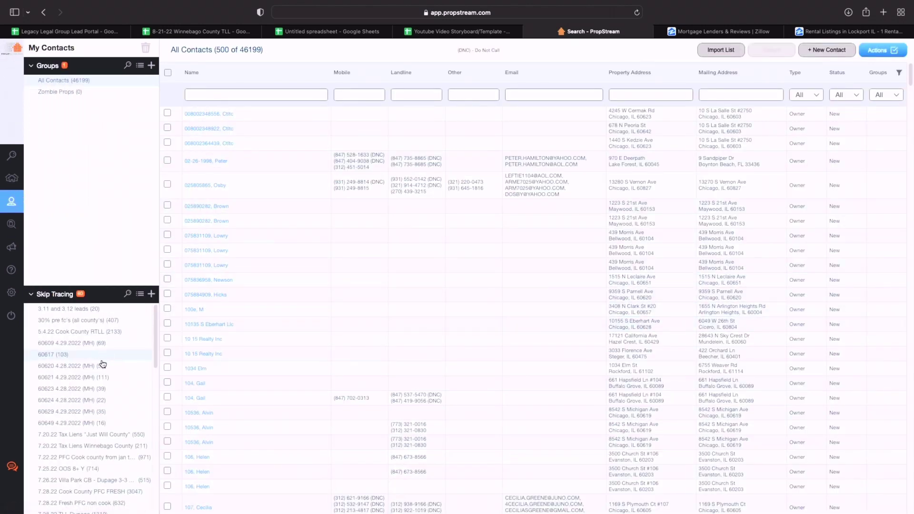
{"action": "scroll", "coordinate": [103, 371], "scroll_direction": "down", "scroll_amount": 8}
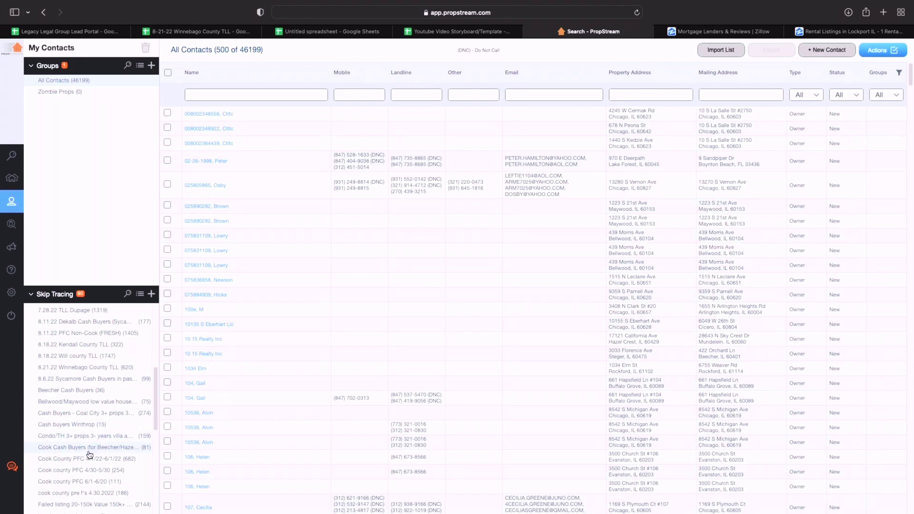
{"action": "scroll", "coordinate": [76, 418], "scroll_direction": "down", "scroll_amount": 3}
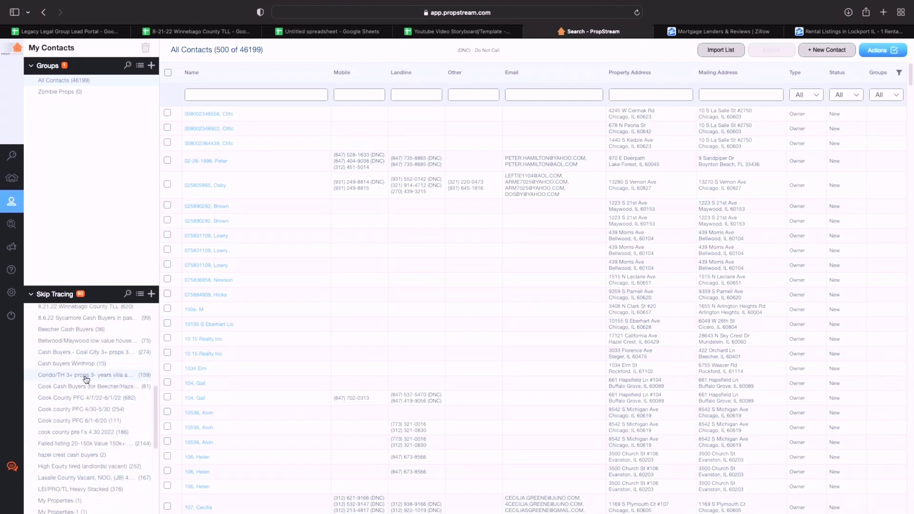
{"action": "left_click", "coordinate": [86, 378]}
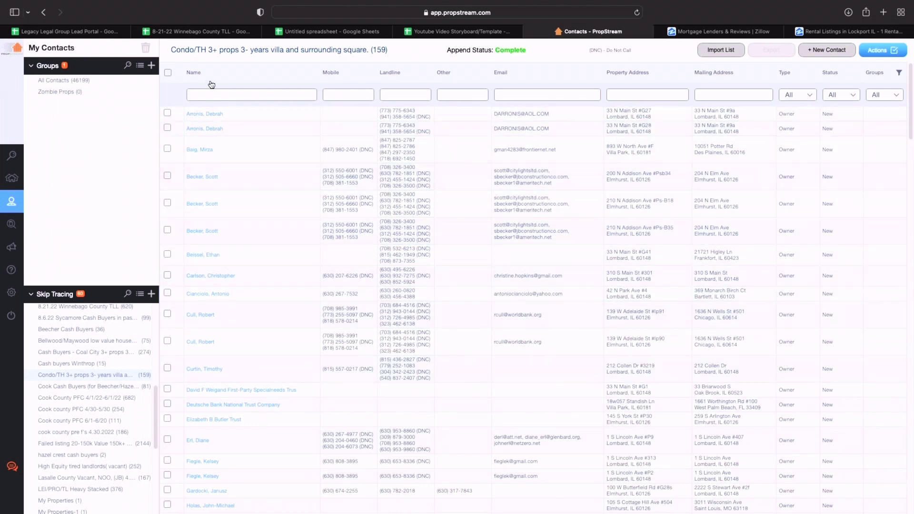
Step: Export all contacts of the Condo/TH list and show the downloaded files
{"action": "left_click", "coordinate": [168, 73]}
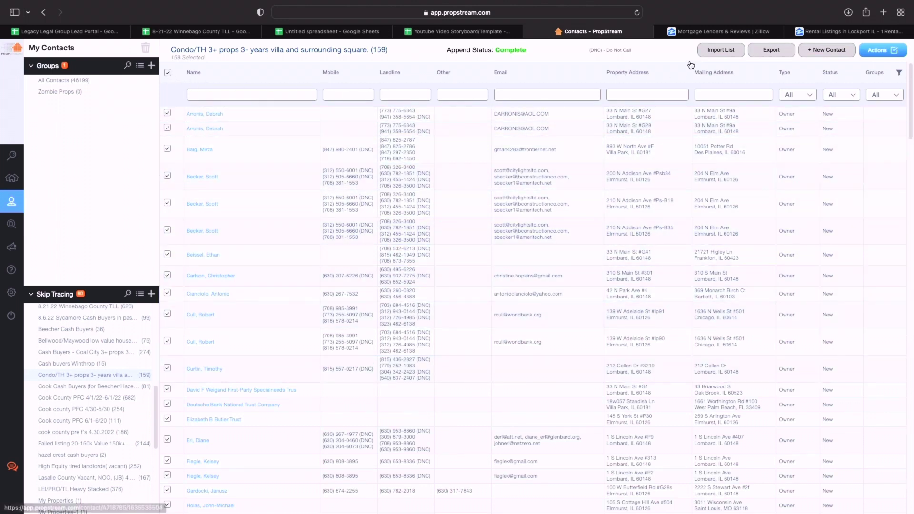
{"action": "left_click", "coordinate": [775, 53]}
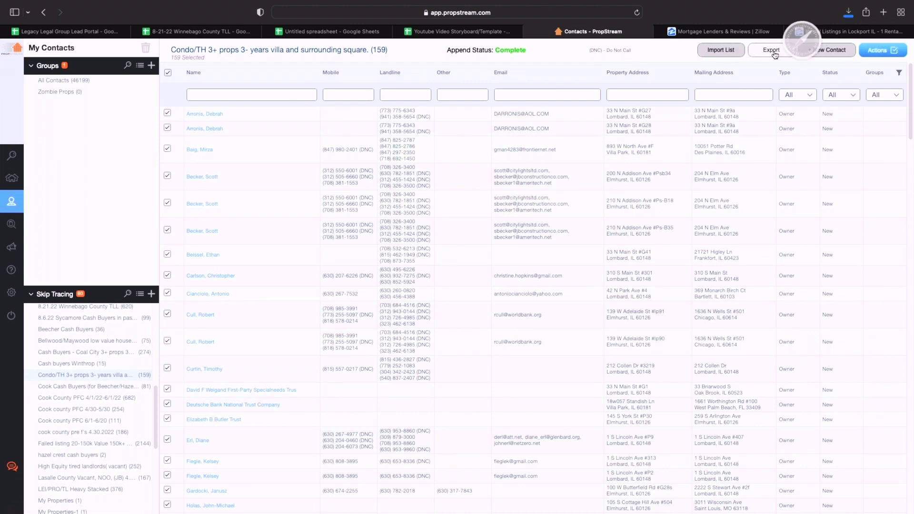
{"action": "left_click", "coordinate": [846, 15]}
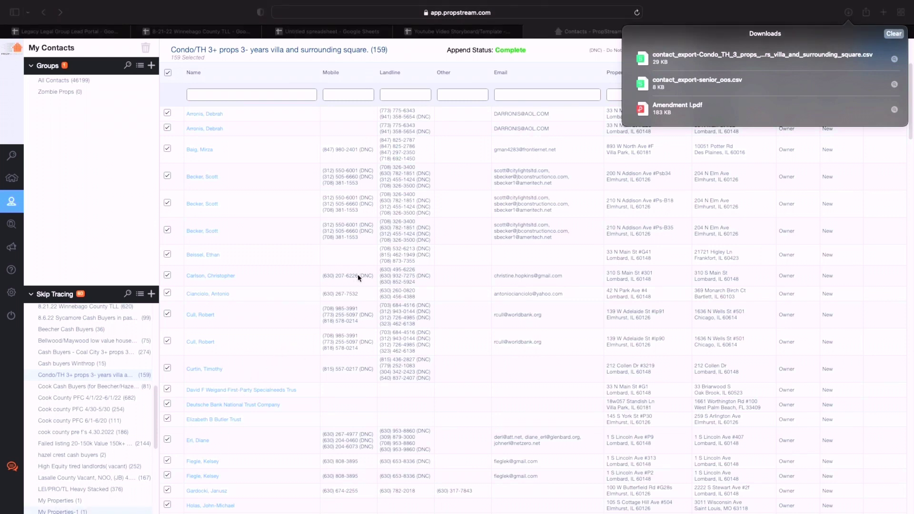
Step: Leave the full-screen browser and show the contact_export-senior_oos spreadsheet full screen in WPS Office
{"action": "mouse_move", "coordinate": [202, 3]}
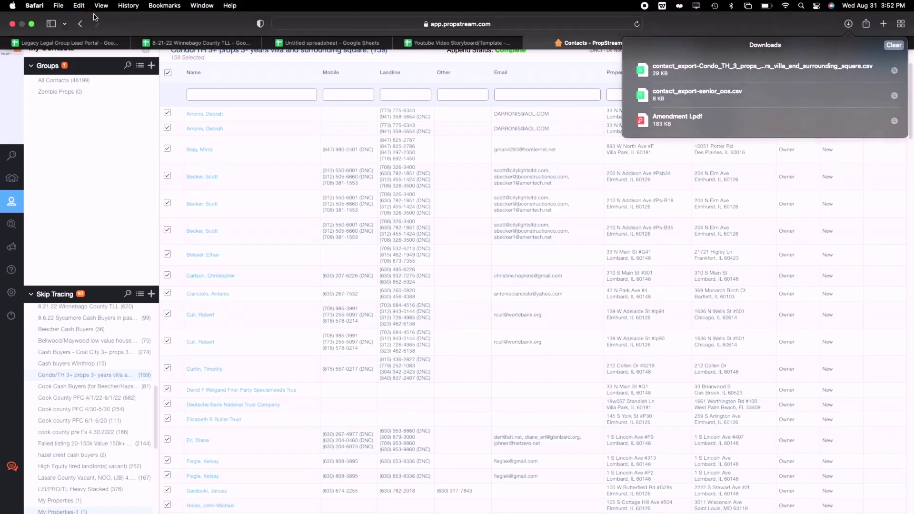
{"action": "left_click", "coordinate": [33, 24]}
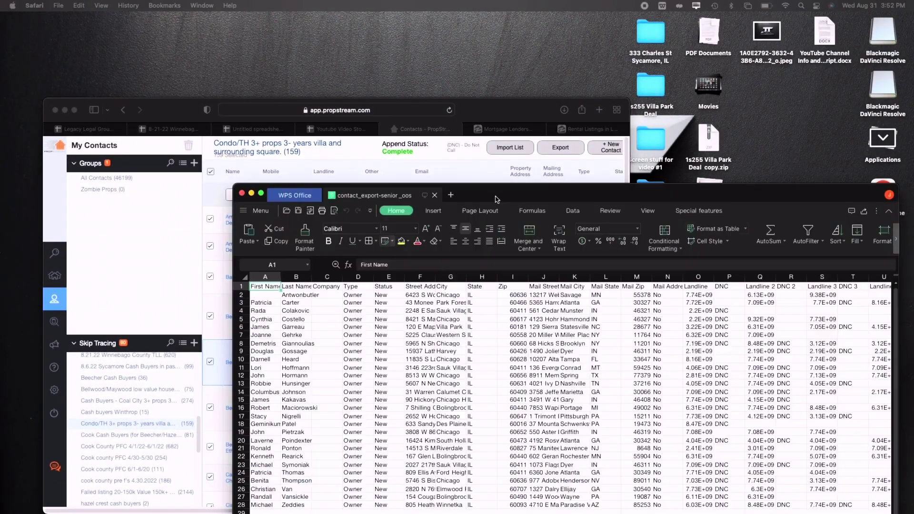
{"action": "left_click_drag", "start_coordinate": [515, 194], "coordinate": [402, 62]}
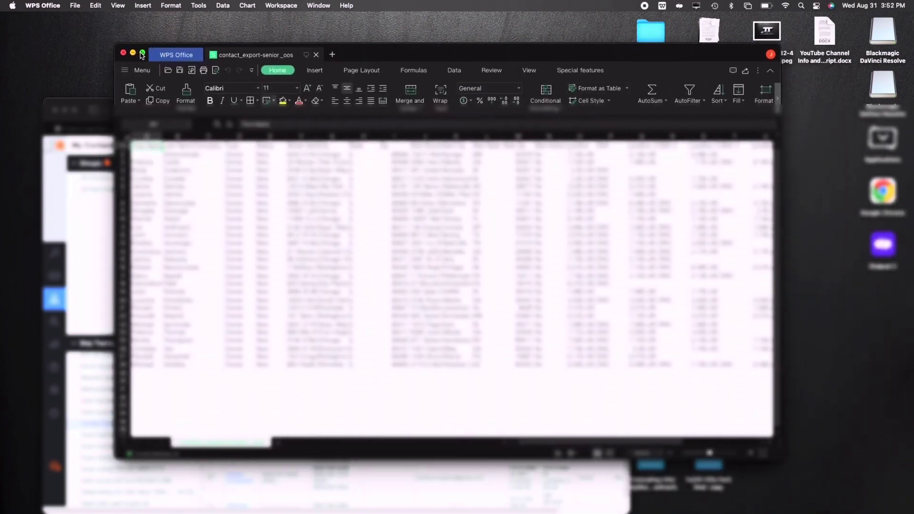
{"action": "mouse_move", "coordinate": [143, 55]}
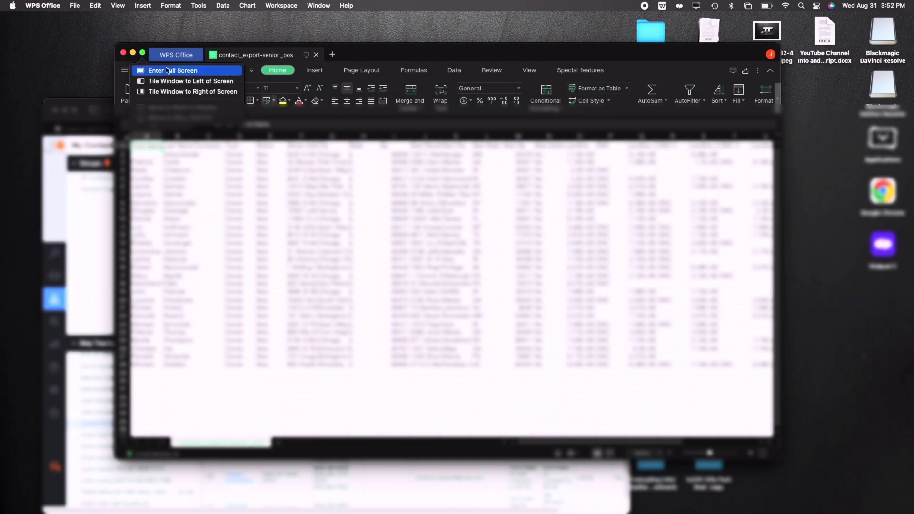
{"action": "left_click", "coordinate": [143, 54]}
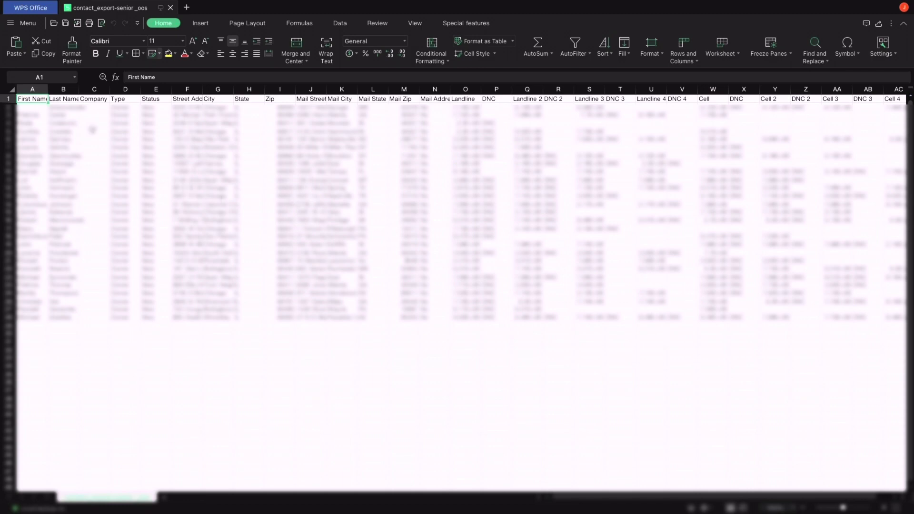
Step: Delete every column of the contact export except First Name, Last Name, Street Address, City and the first Cell column
{"action": "left_click", "coordinate": [78, 123]}
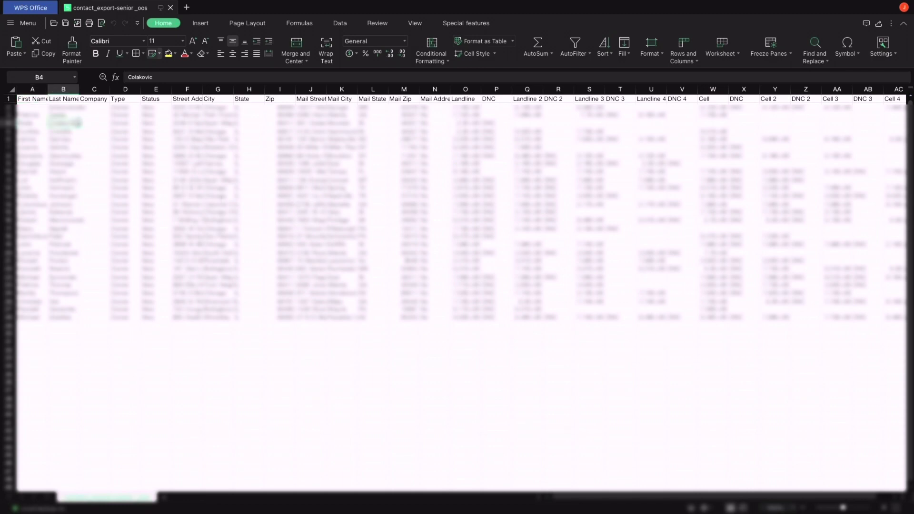
{"action": "left_click", "coordinate": [94, 89]}
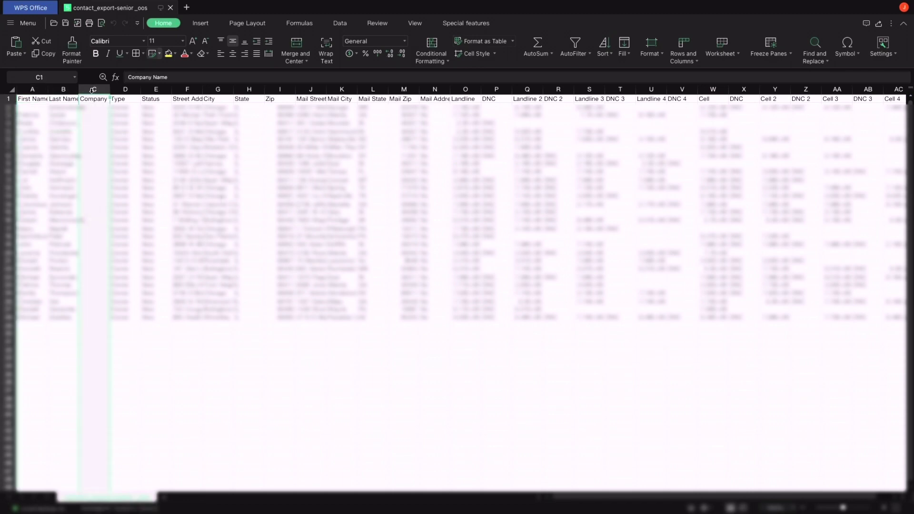
{"action": "left_click", "coordinate": [127, 88]}
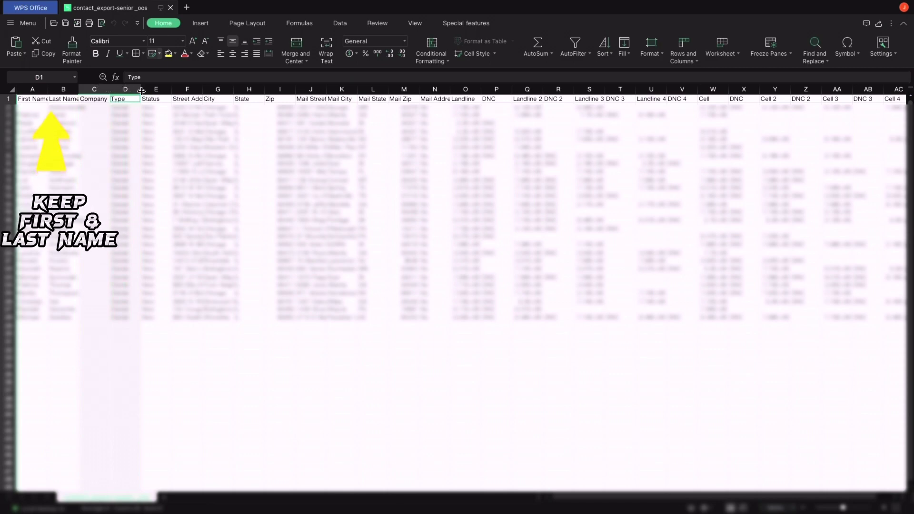
{"action": "left_click", "coordinate": [161, 89]}
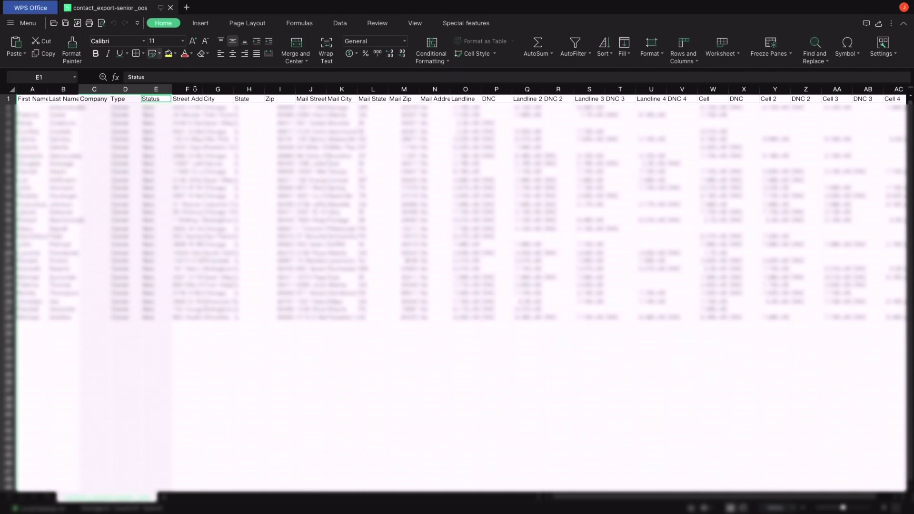
{"action": "left_click", "coordinate": [249, 89]}
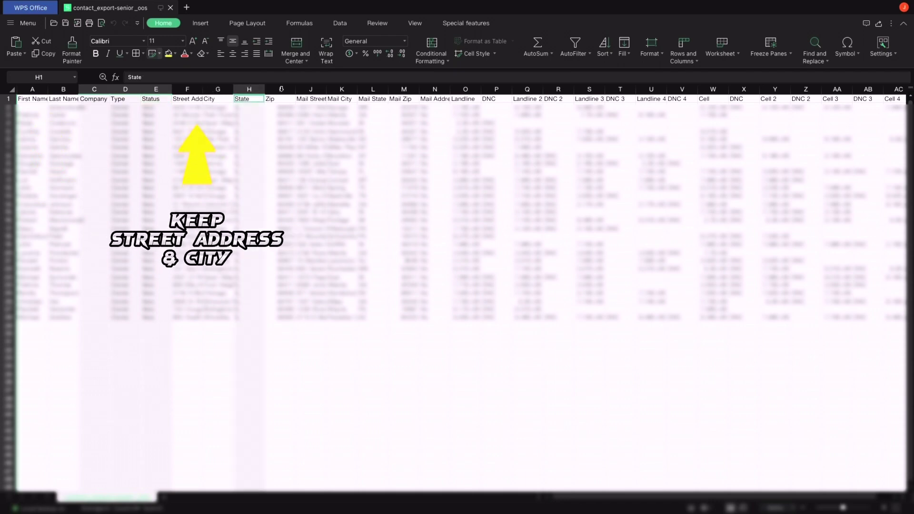
{"action": "left_click", "coordinate": [282, 89], "text": "ctrl"}
{"action": "left_click", "coordinate": [310, 89], "text": "ctrl"}
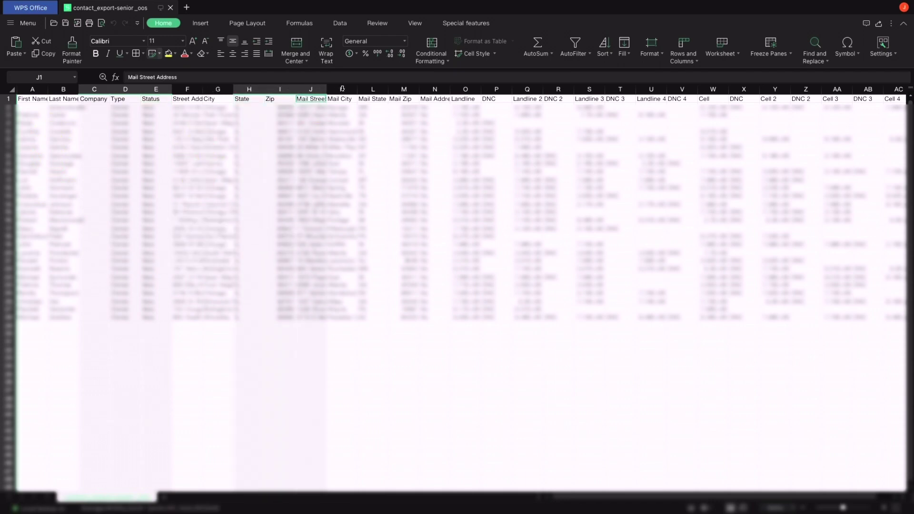
{"action": "left_click", "coordinate": [342, 89], "text": "ctrl+shift"}
{"action": "left_click", "coordinate": [373, 89], "text": "ctrl"}
{"action": "left_click_drag", "start_coordinate": [403, 89], "coordinate": [852, 98]}
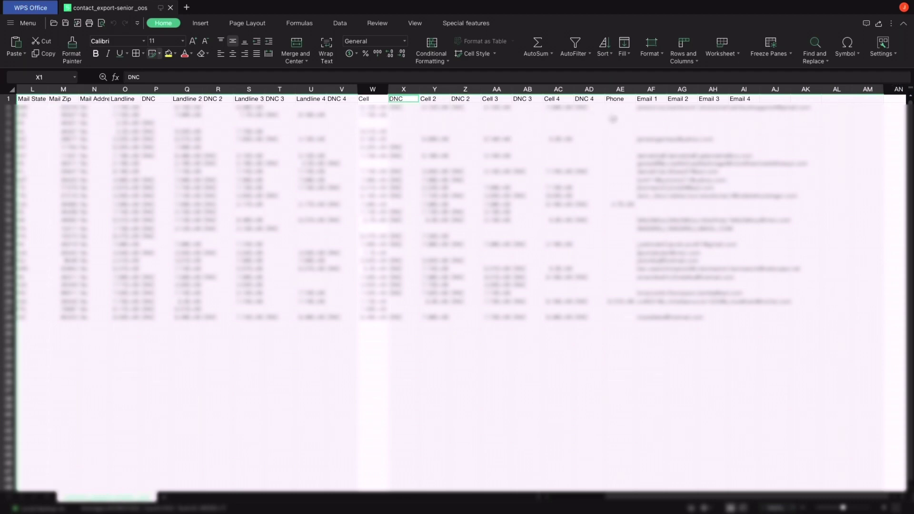
{"action": "right_click", "coordinate": [612, 119]}
{"action": "left_click", "coordinate": [649, 228]}
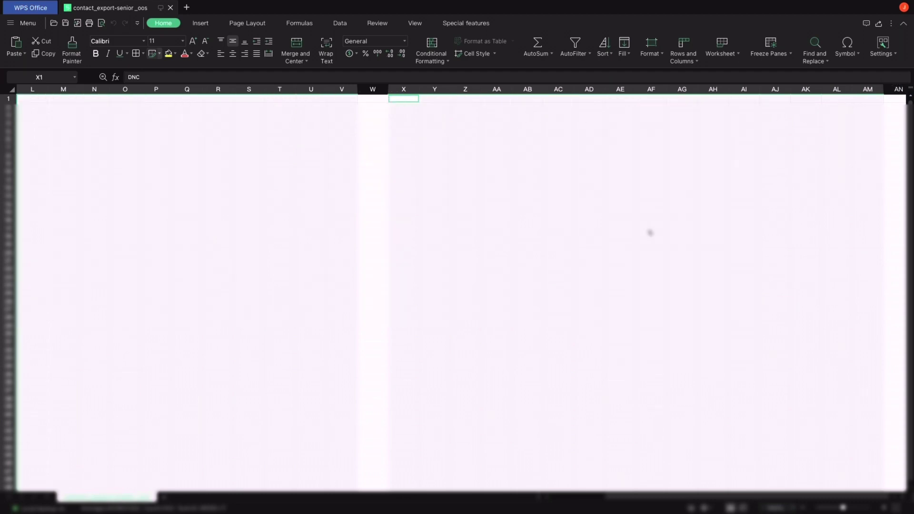
{"action": "left_click_drag", "start_coordinate": [649, 500], "coordinate": [520, 498]}
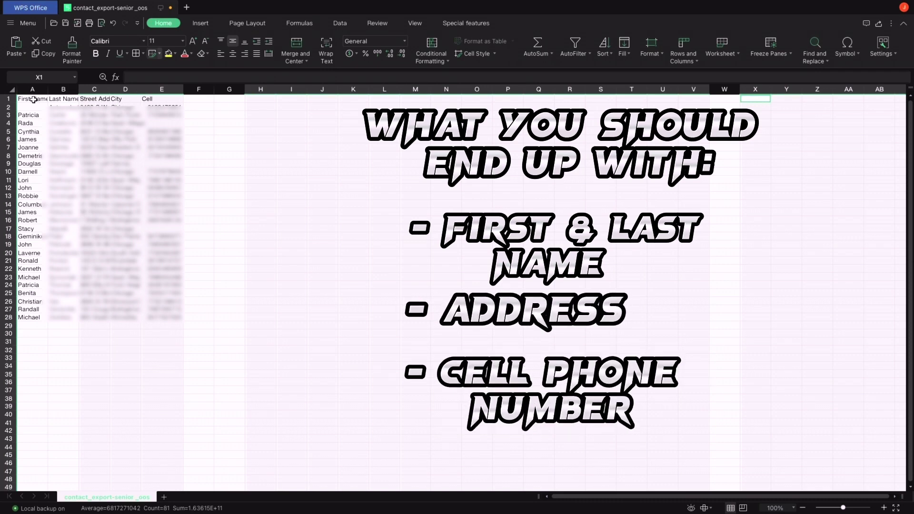
Step: Copy the cleaned contact table in A1:E28, including its header row
{"action": "left_click_drag", "start_coordinate": [32, 89], "coordinate": [164, 89]}
{"action": "left_click", "coordinate": [231, 147]}
{"action": "left_click_drag", "start_coordinate": [36, 99], "coordinate": [170, 322]}
{"action": "key", "text": "ctrl+c"}
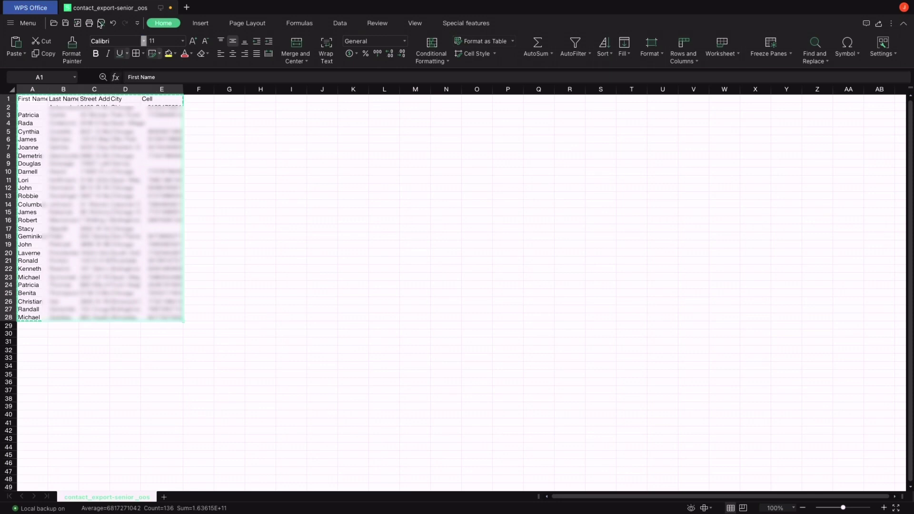
Step: Take the spreadsheet out of full screen and switch to the Safari browser in full screen
{"action": "mouse_move", "coordinate": [73, 5]}
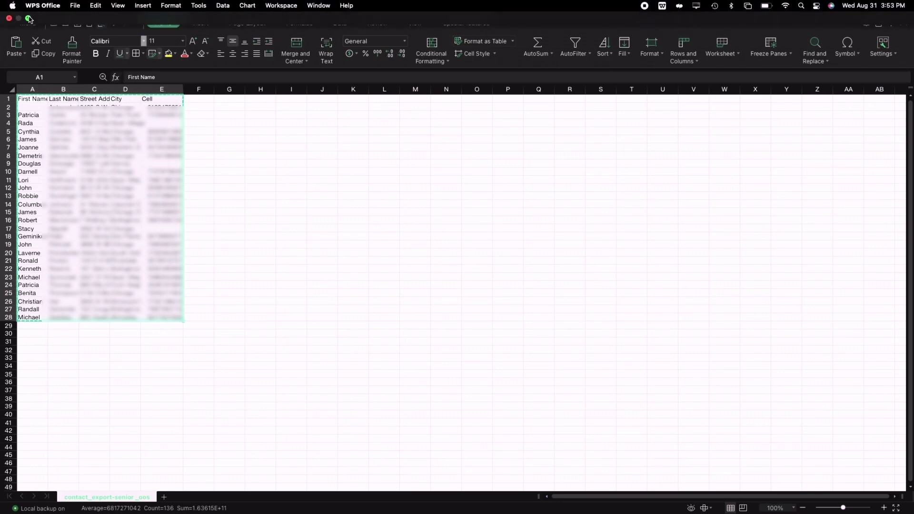
{"action": "left_click", "coordinate": [29, 18]}
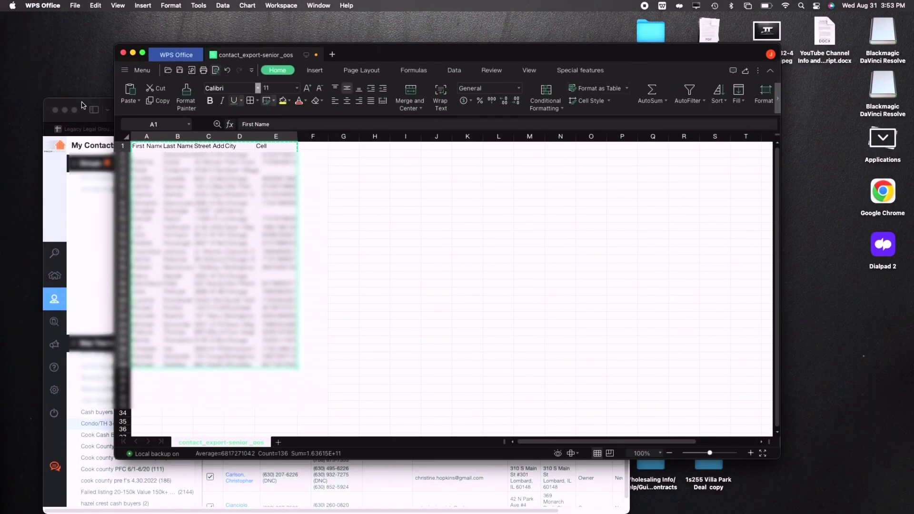
{"action": "left_click", "coordinate": [81, 105]}
{"action": "left_click", "coordinate": [75, 111]}
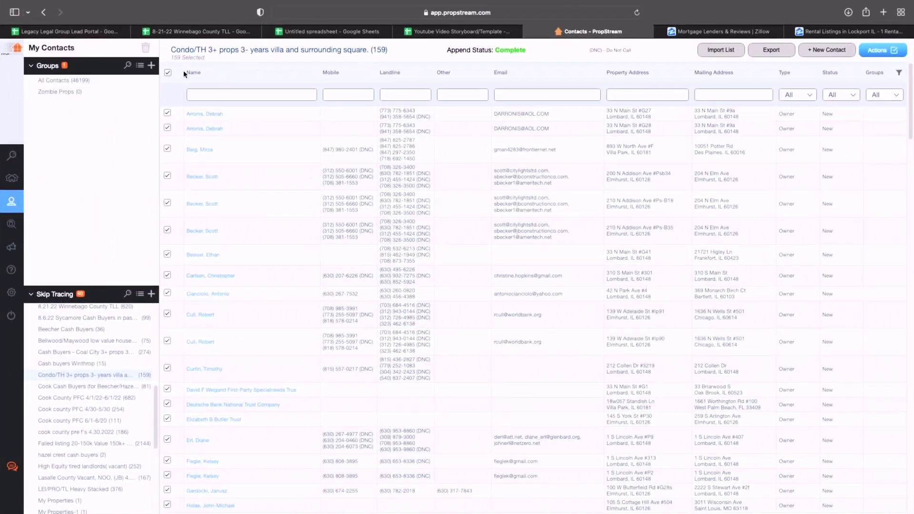
Step: Paste the copied contact table into the blank Google Sheets spreadsheet starting at cell A1
{"action": "left_click", "coordinate": [326, 34]}
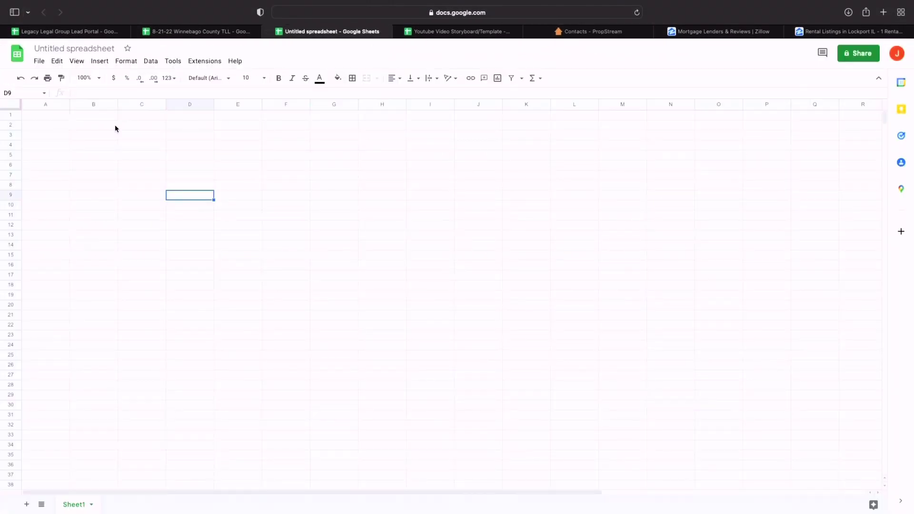
{"action": "left_click", "coordinate": [37, 118]}
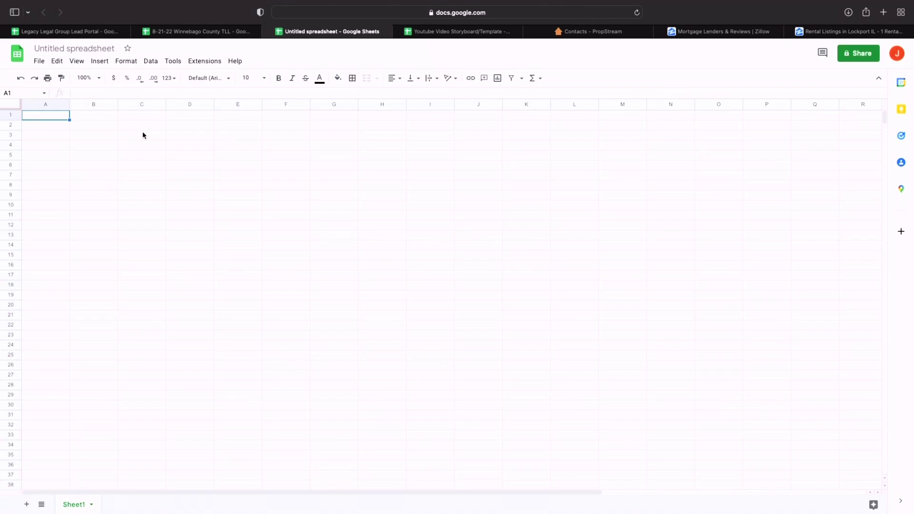
{"action": "key", "text": "super+v"}
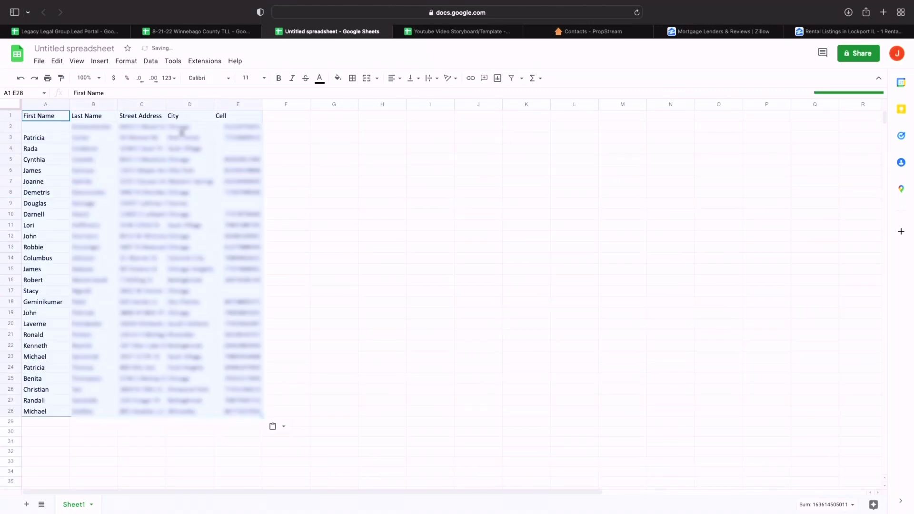
Step: Fill the header cells A1:E1 with the standard yellow color
{"action": "left_click", "coordinate": [184, 127]}
{"action": "key", "text": "super+Home"}
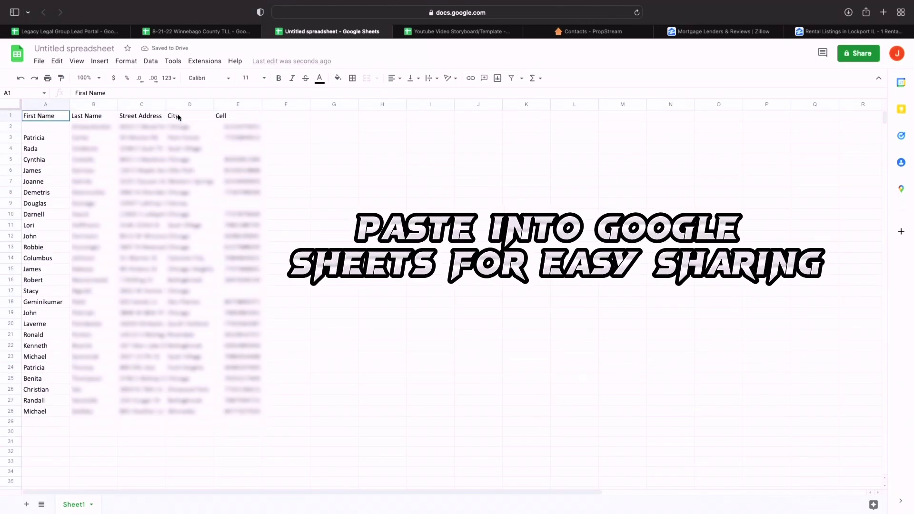
{"action": "left_click", "coordinate": [238, 118], "text": "shift"}
{"action": "left_click", "coordinate": [338, 79]}
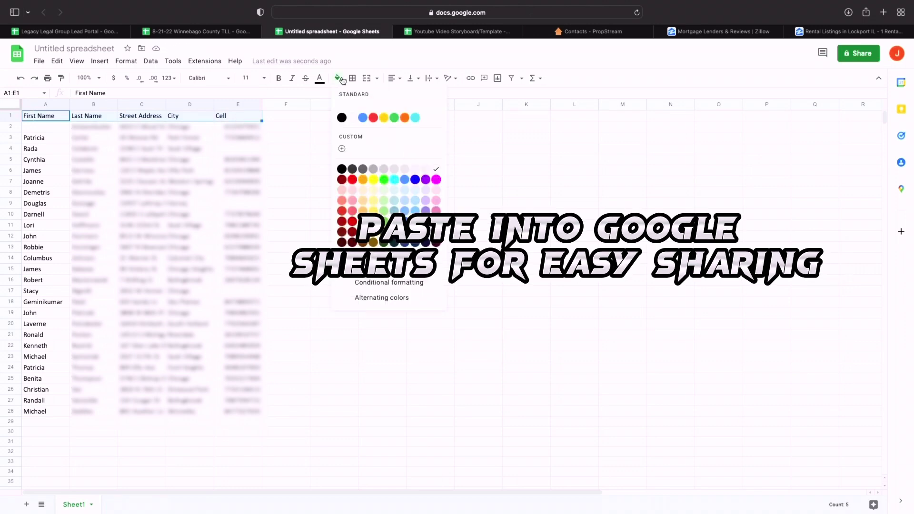
{"action": "left_click", "coordinate": [378, 117]}
{"action": "left_click", "coordinate": [417, 175]}
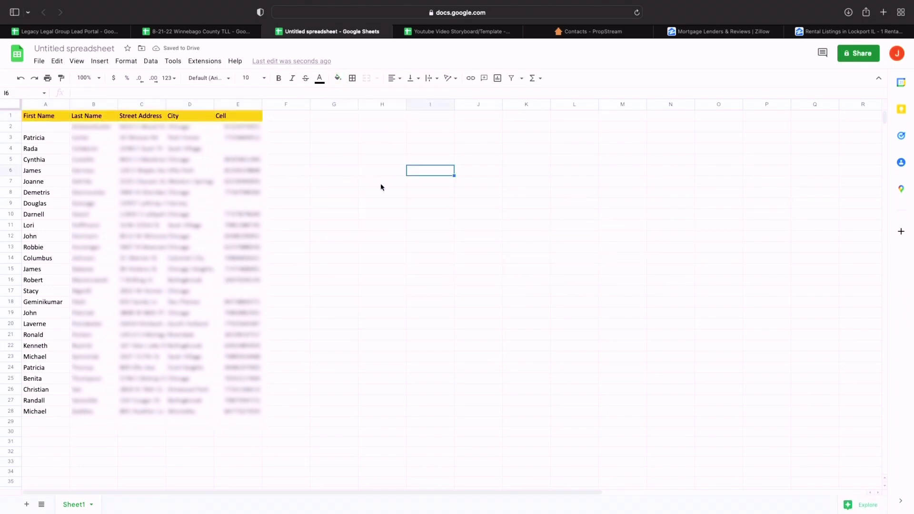
Step: Enter a sample greeting in cell H9 reading "Hi my name is" followed by a first name, and point out the first contact's cell number
{"action": "left_click", "coordinate": [386, 202]}
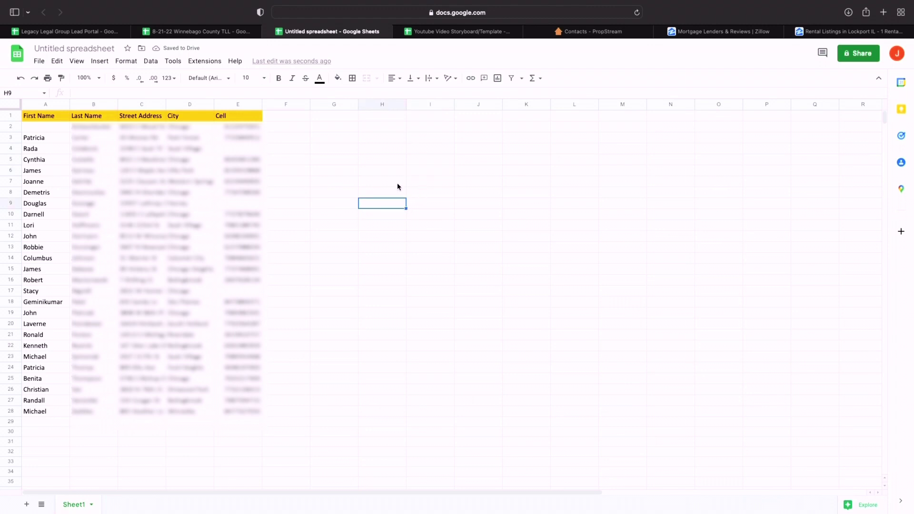
{"action": "type", "text": "Hi m"}
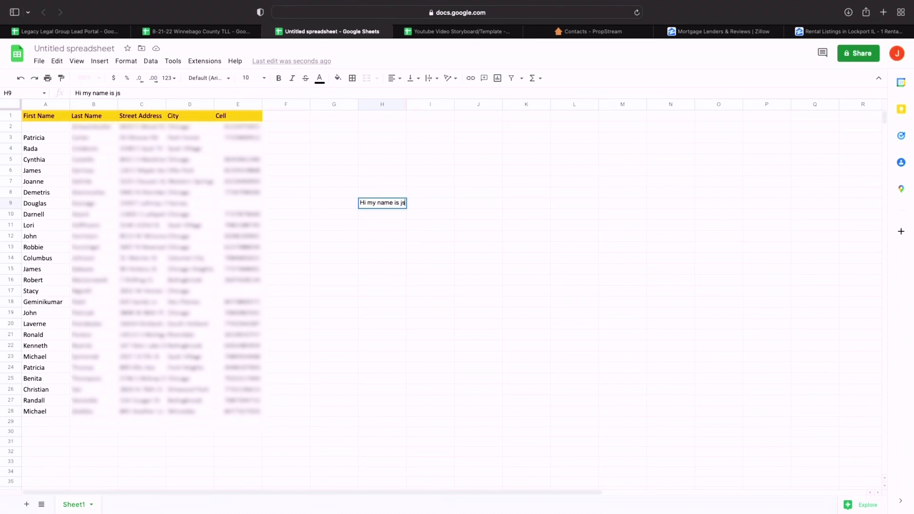
{"action": "type", "text": "y name is james"}
{"action": "left_click", "coordinate": [526, 202]}
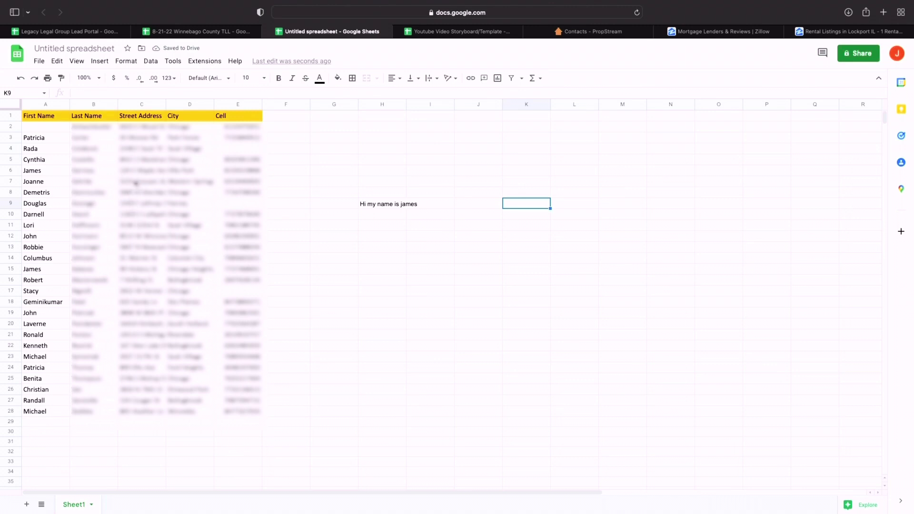
{"action": "left_click", "coordinate": [257, 127]}
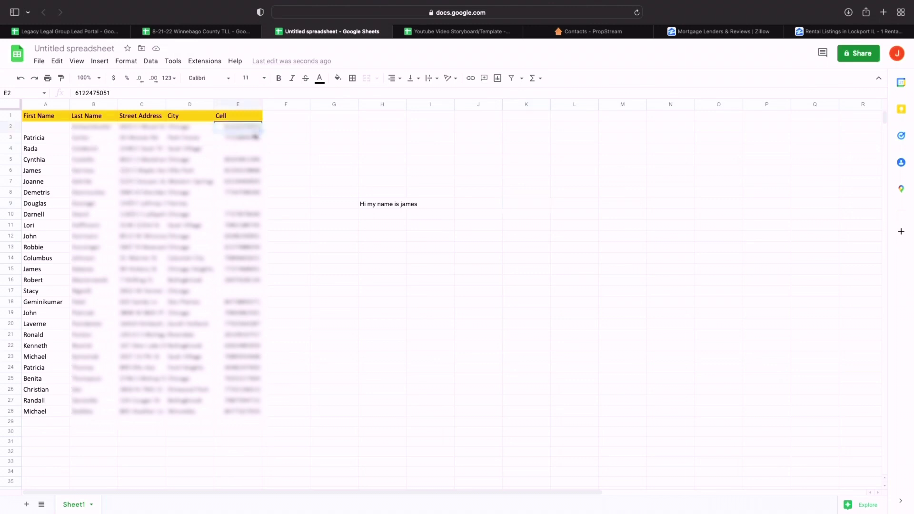
{"action": "left_click", "coordinate": [376, 182]}
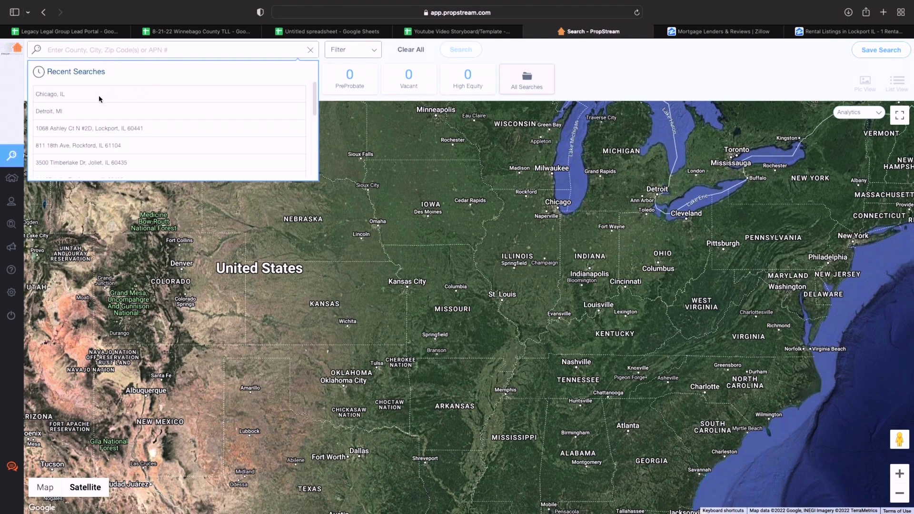
Step: Search PropStream for properties in Chicago, IL and filter them by the Tired Landlords quick list
{"action": "left_click", "coordinate": [100, 98]}
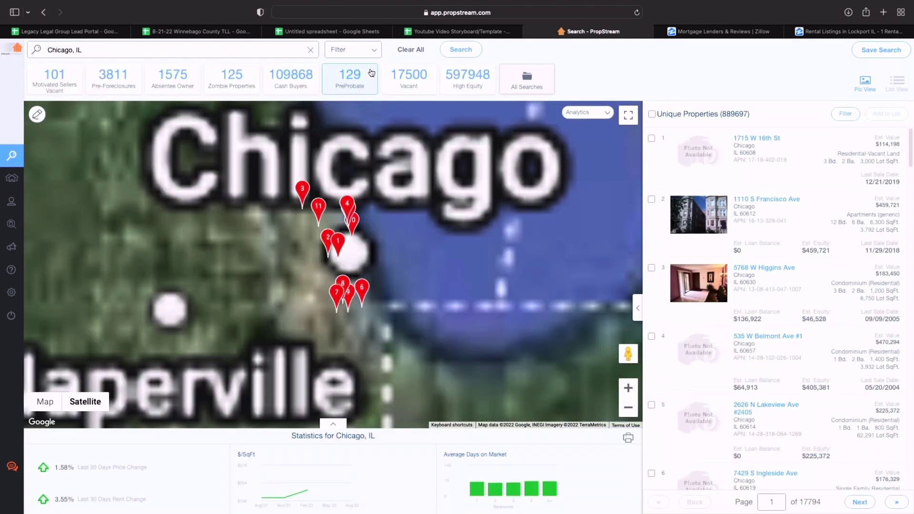
{"action": "left_click", "coordinate": [371, 50]}
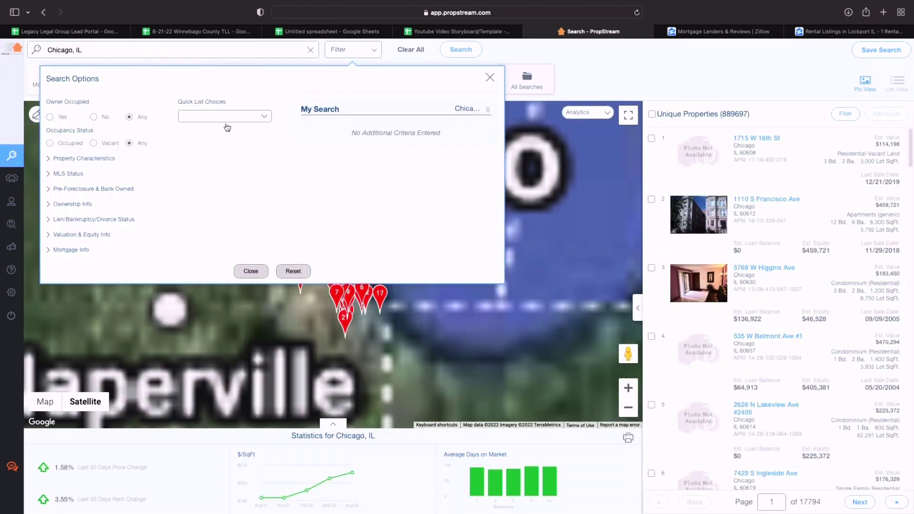
{"action": "left_click", "coordinate": [226, 119]}
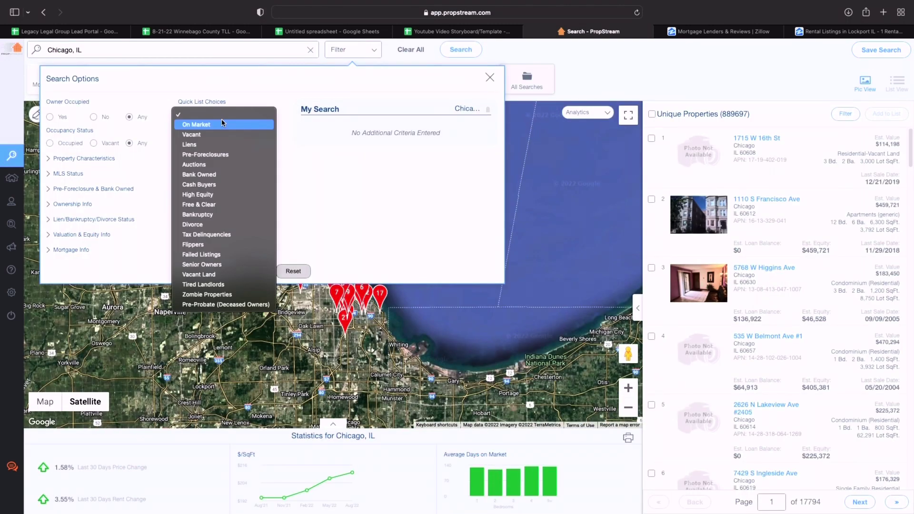
{"action": "left_click", "coordinate": [213, 286]}
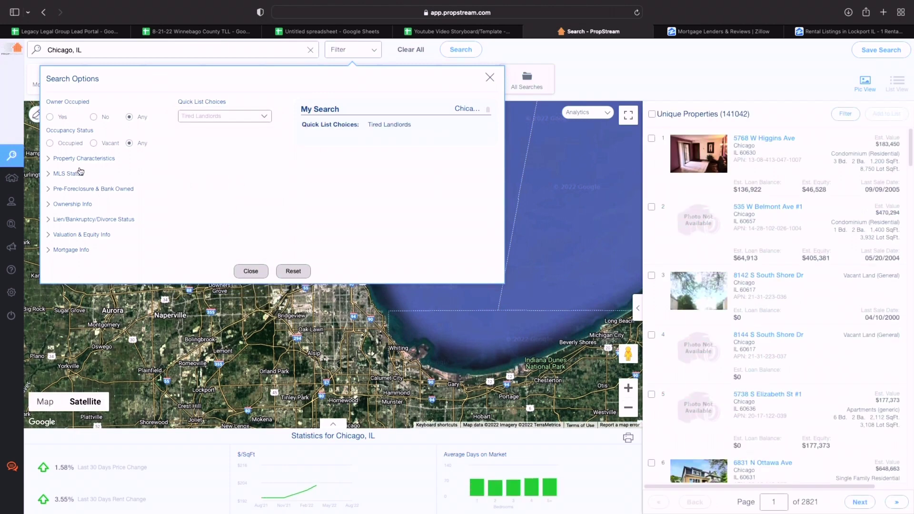
Step: Restrict the search to the Residential property classification and the Single Family property type
{"action": "left_click", "coordinate": [79, 159]}
{"action": "left_click", "coordinate": [98, 184]}
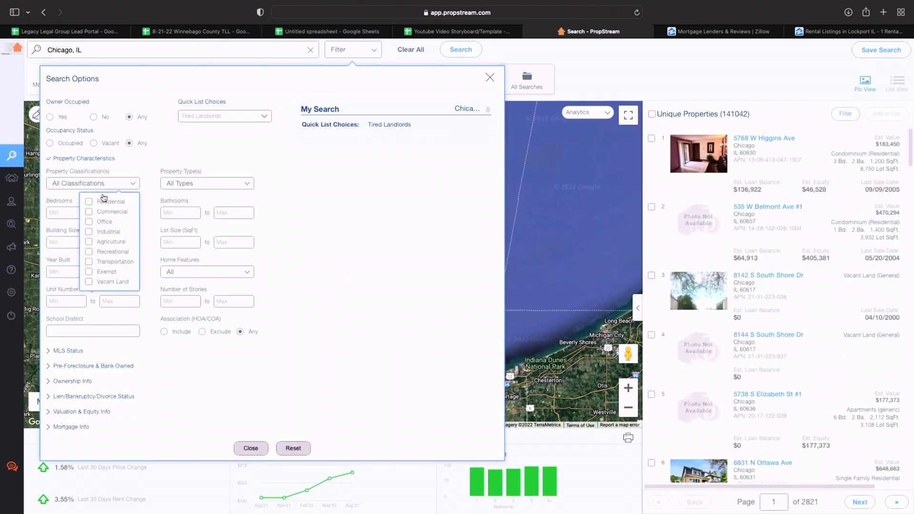
{"action": "left_click", "coordinate": [100, 203]}
{"action": "left_click", "coordinate": [205, 185]}
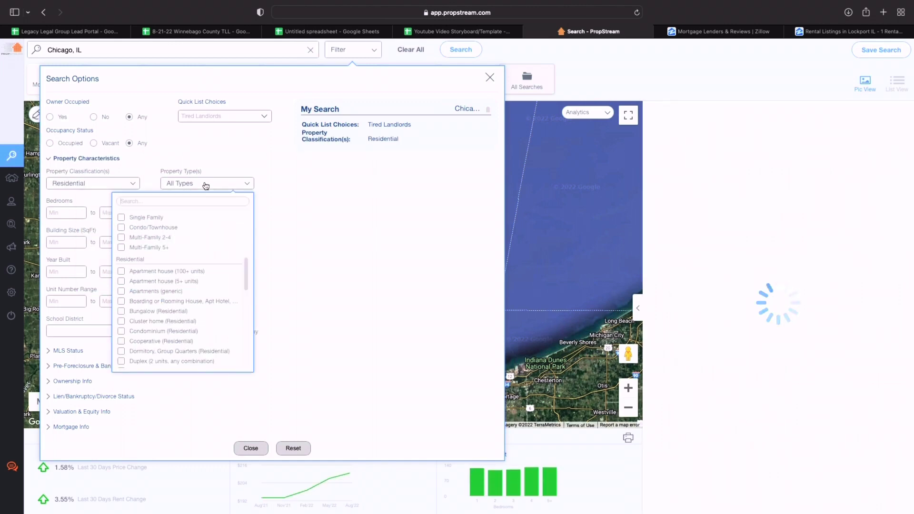
{"action": "left_click", "coordinate": [157, 218]}
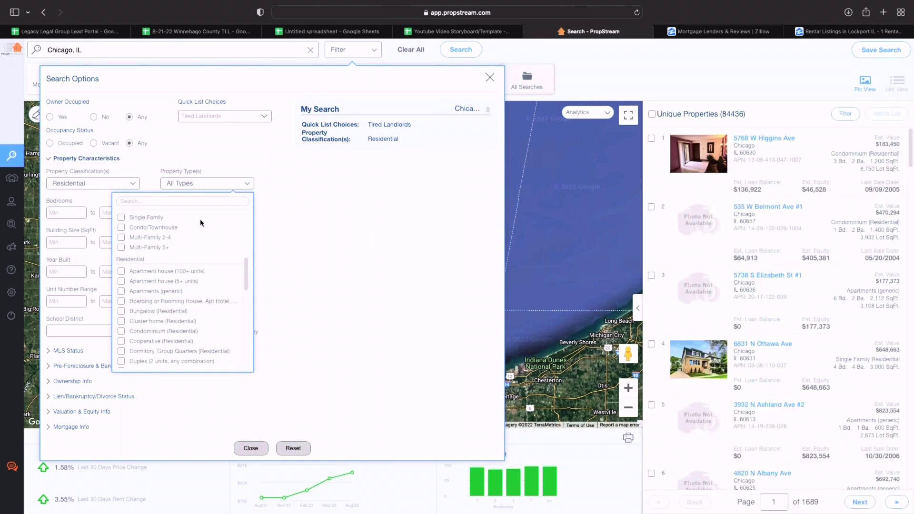
{"action": "left_click", "coordinate": [314, 230]}
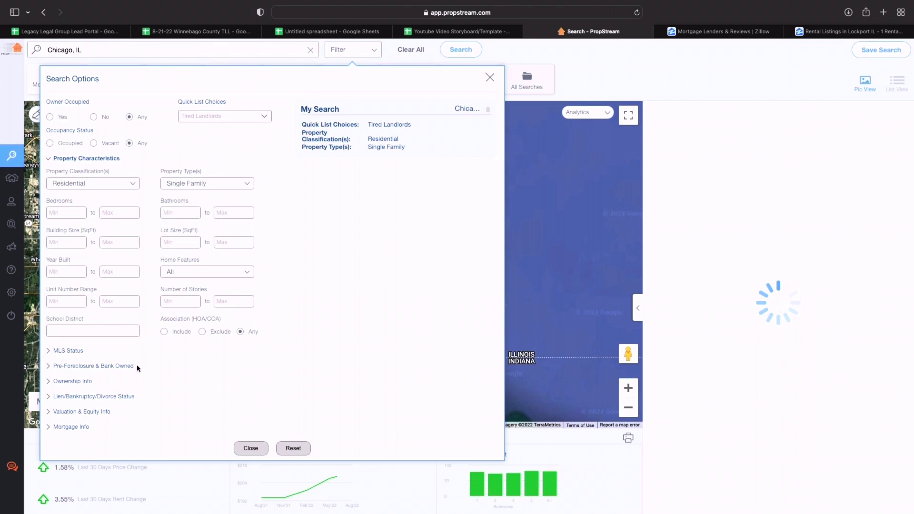
Step: Set the minimum years of ownership to 20 in the ownership filters
{"action": "left_click", "coordinate": [77, 382]}
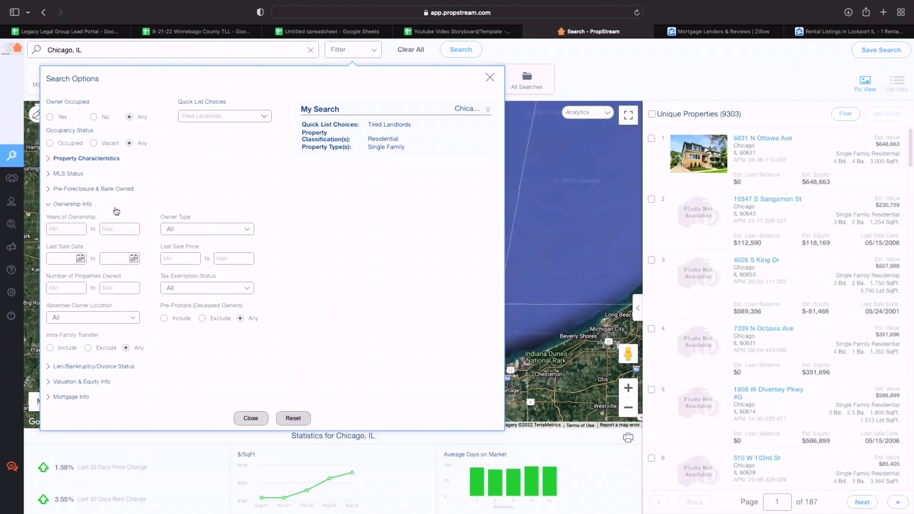
{"action": "left_click", "coordinate": [77, 224]}
{"action": "type", "text": "20"}
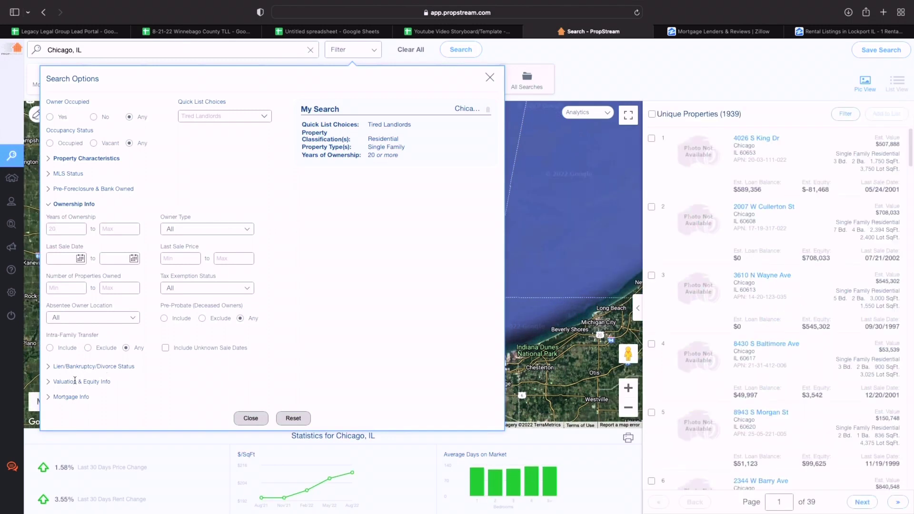
Step: Set the minimum estimated equity to 30% in the valuation filters and select all matching Chicago properties
{"action": "left_click", "coordinate": [90, 381]}
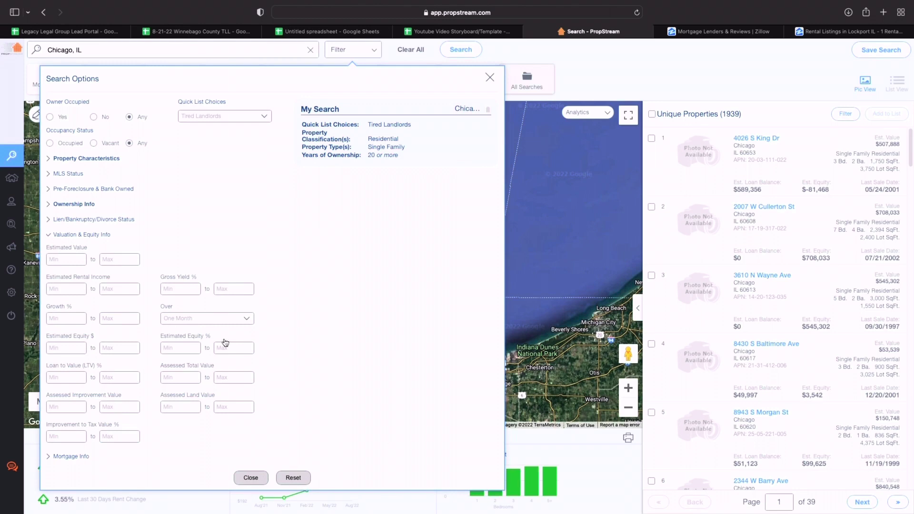
{"action": "left_click", "coordinate": [185, 348]}
{"action": "type", "text": "30"}
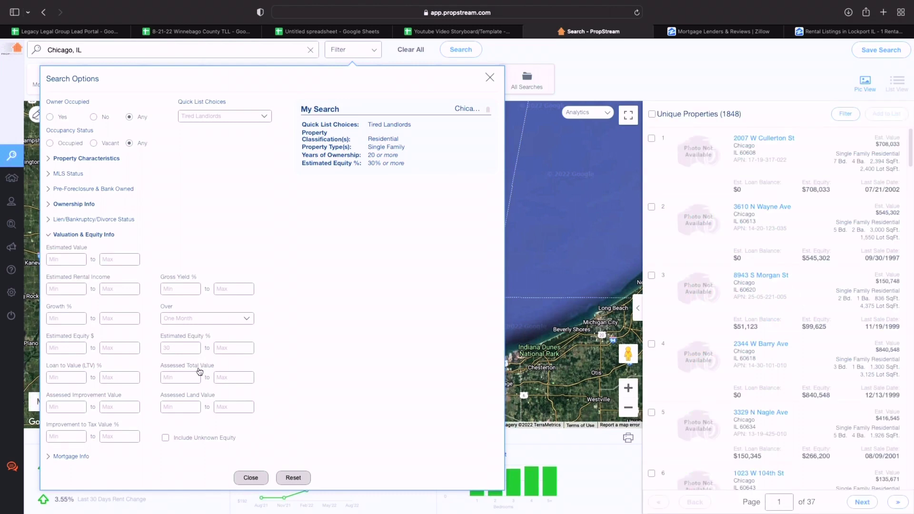
{"action": "left_click", "coordinate": [252, 477]}
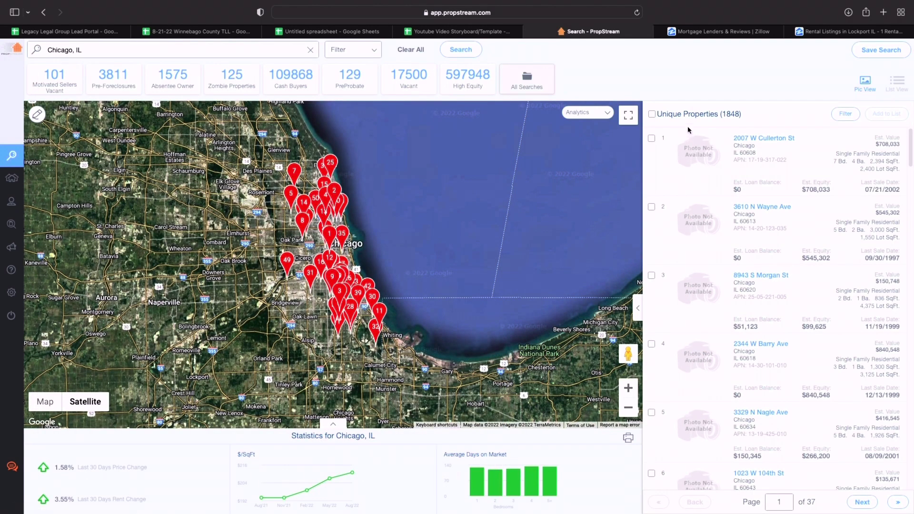
{"action": "left_click", "coordinate": [652, 114]}
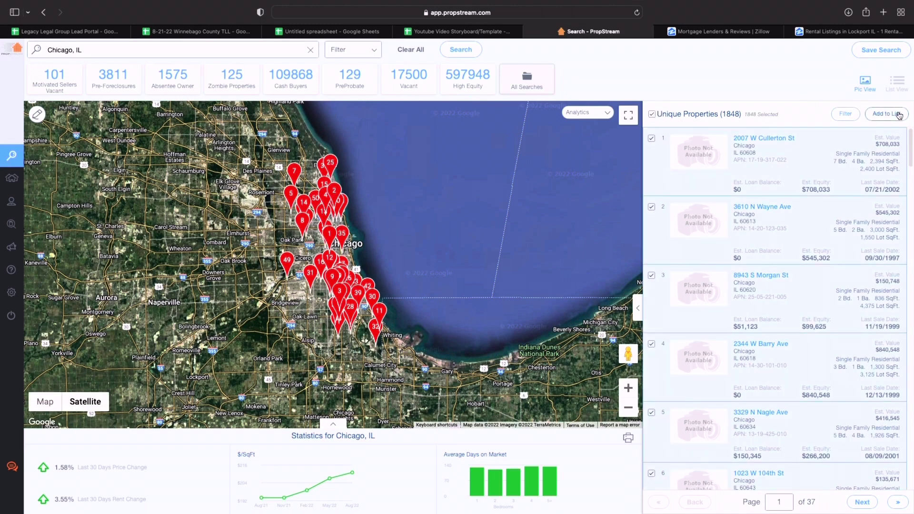
Step: View all saved properties, and select every entry in the All Contacts list
{"action": "left_click", "coordinate": [22, 185]}
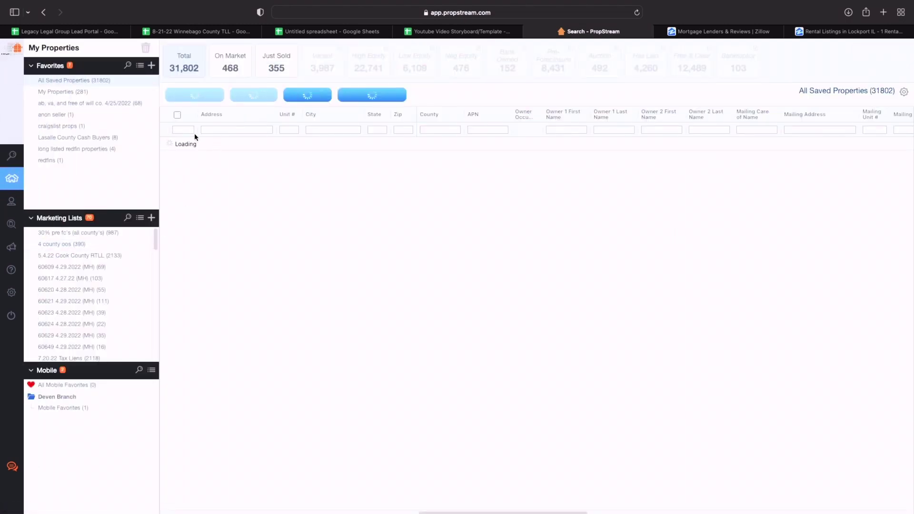
{"action": "mouse_move", "coordinate": [14, 205]}
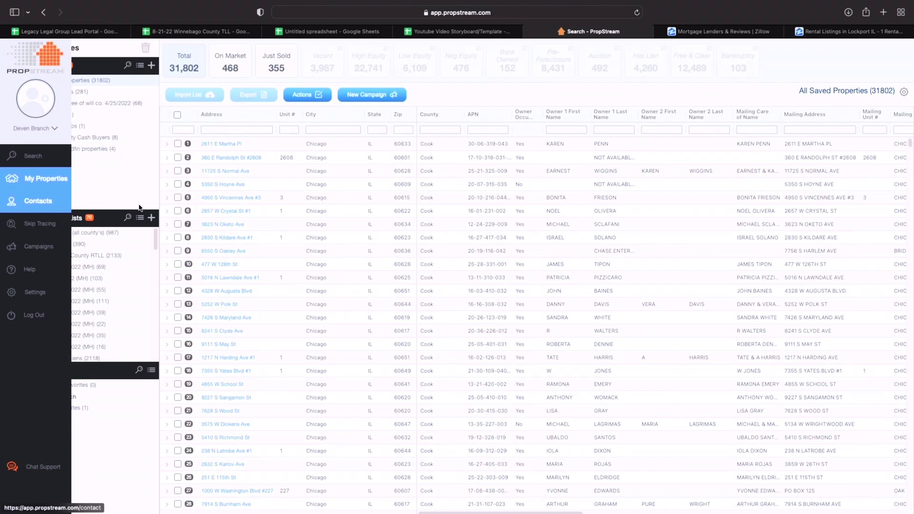
{"action": "left_click", "coordinate": [57, 204]}
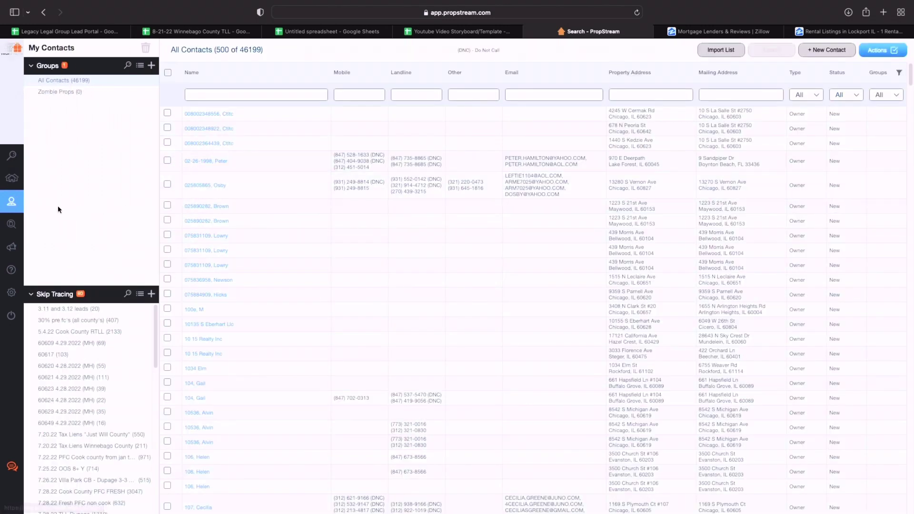
{"action": "left_click", "coordinate": [167, 72]}
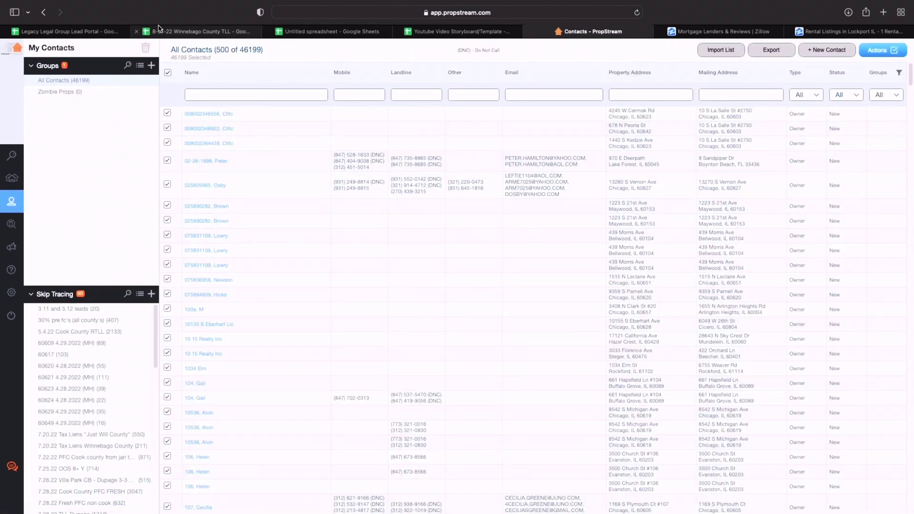
Step: Look at the 8-21-22 Winnebago County TLL sheet in Google Sheets and switch back to the saved properties in PropStream
{"action": "left_click", "coordinate": [183, 30]}
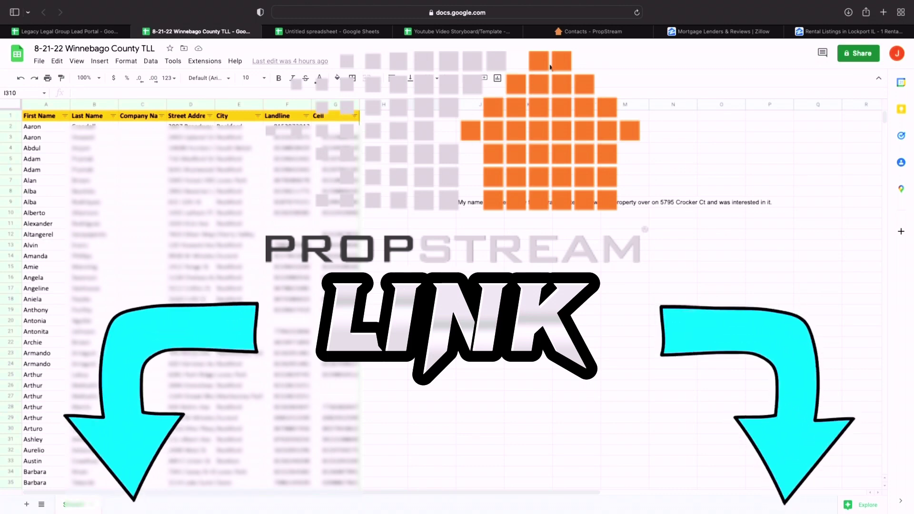
{"action": "left_click", "coordinate": [581, 33]}
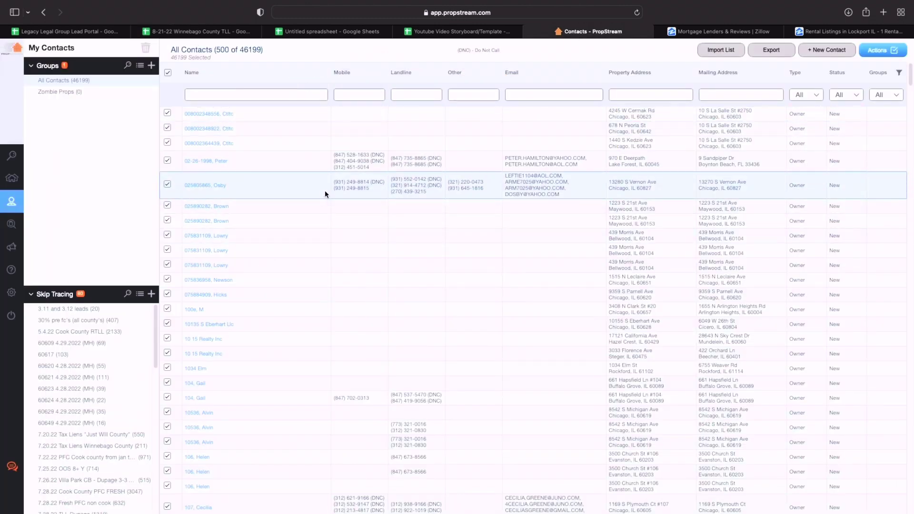
{"action": "left_click", "coordinate": [17, 185]}
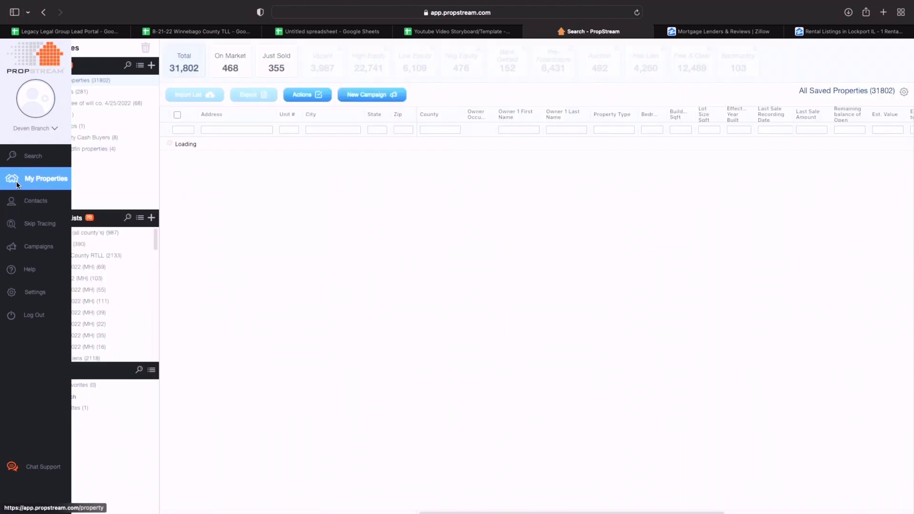
Step: Return to the Chicago property search and view the list of all saved searches
{"action": "left_click", "coordinate": [29, 158]}
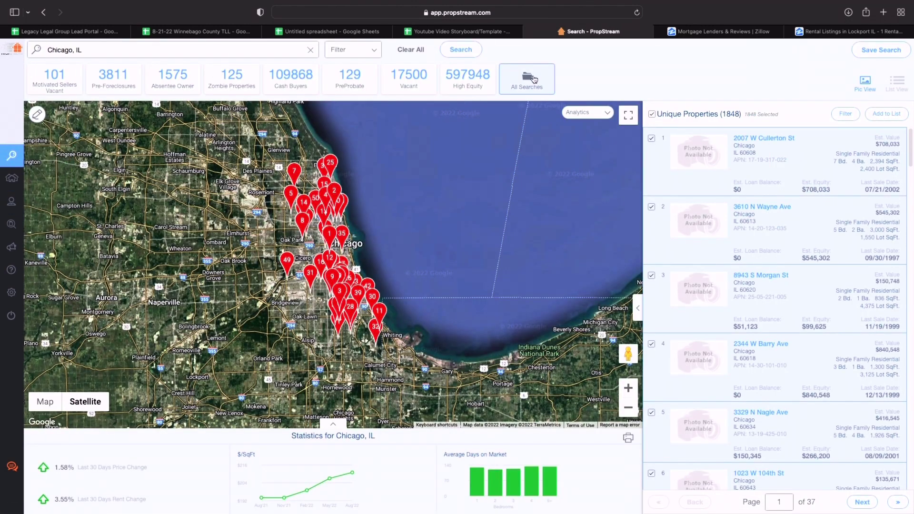
{"action": "left_click", "coordinate": [527, 79]}
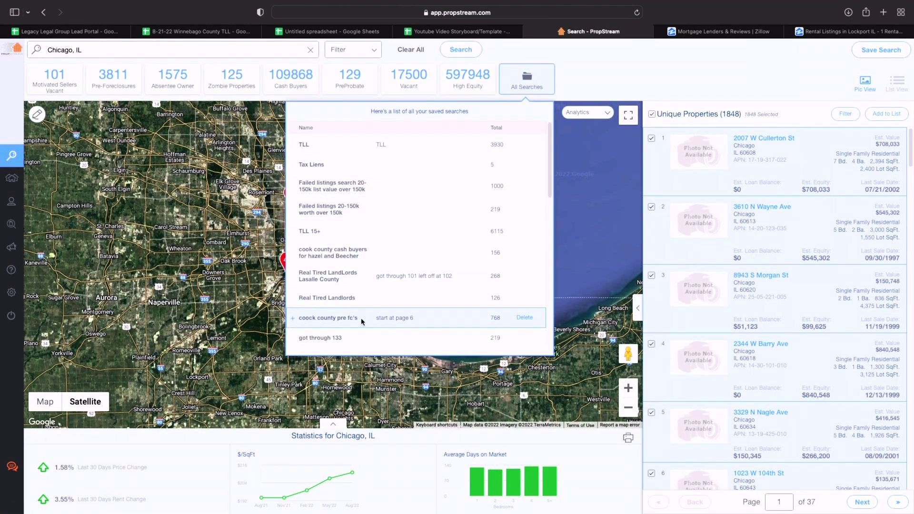
{"action": "left_click", "coordinate": [577, 96]}
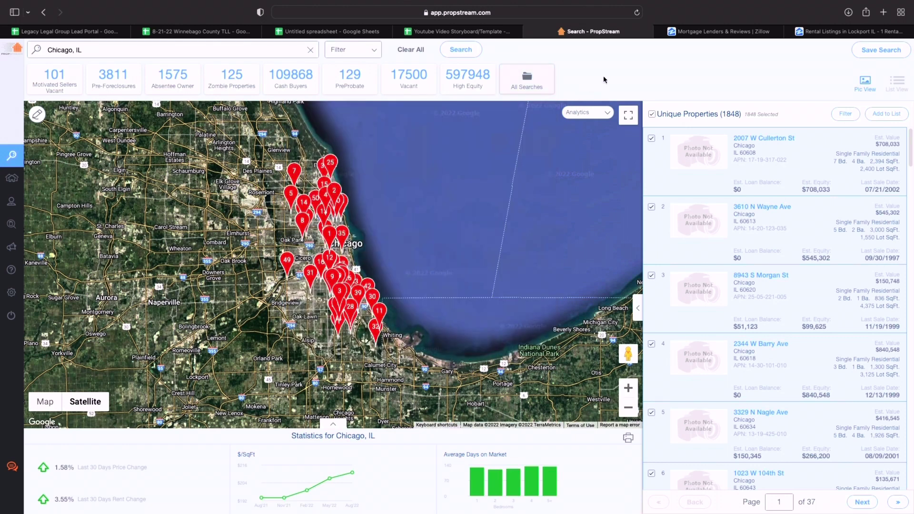